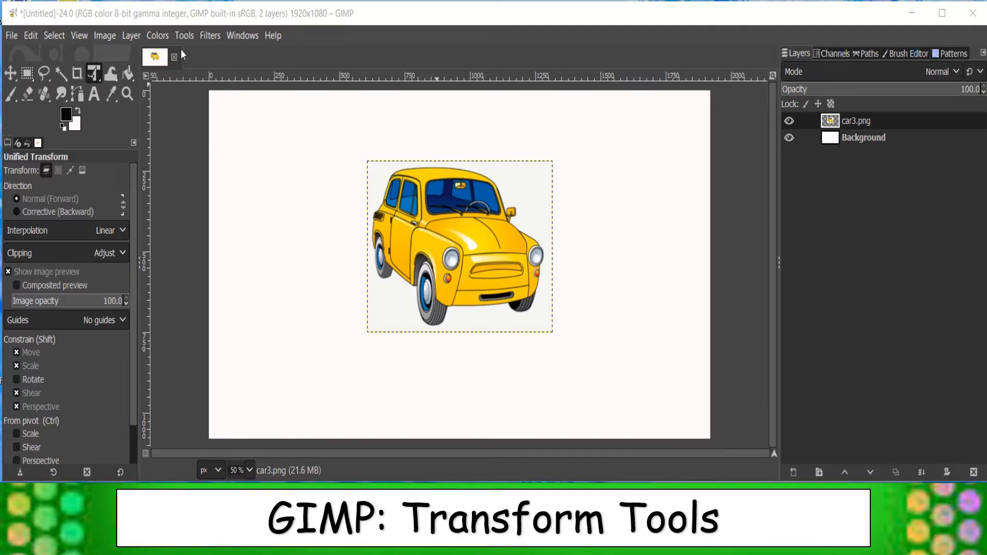
pyautogui.click(183, 36)
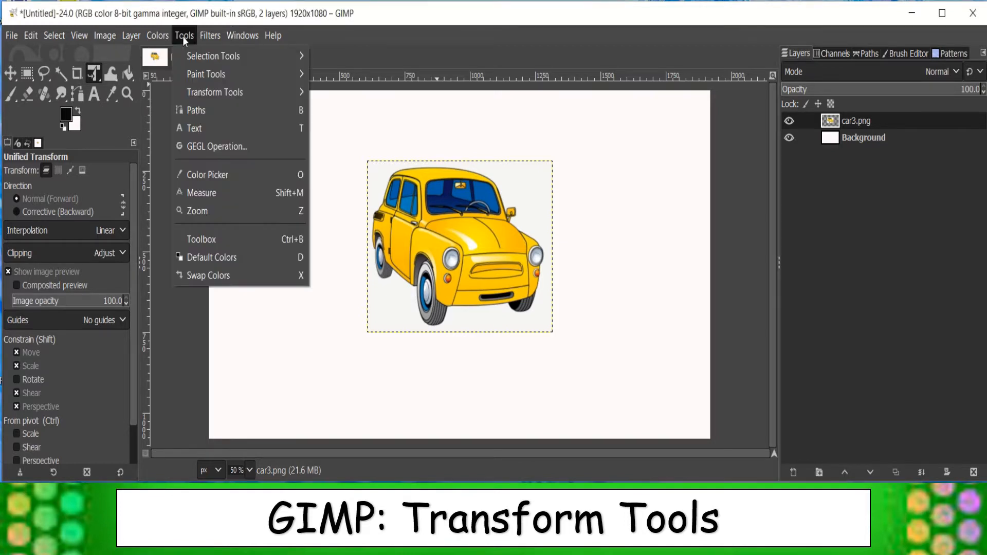
pyautogui.moveTo(201, 96)
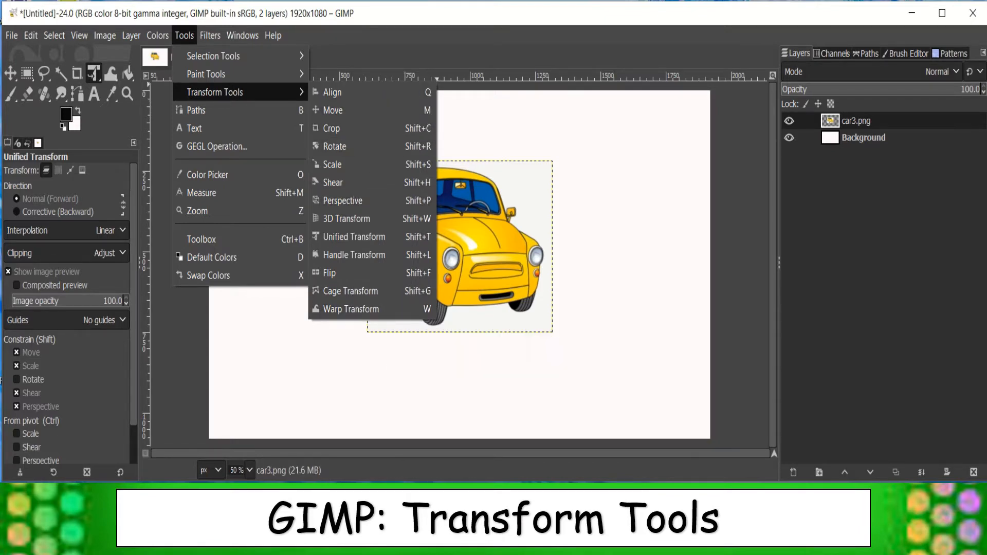
pyautogui.press('Escape')
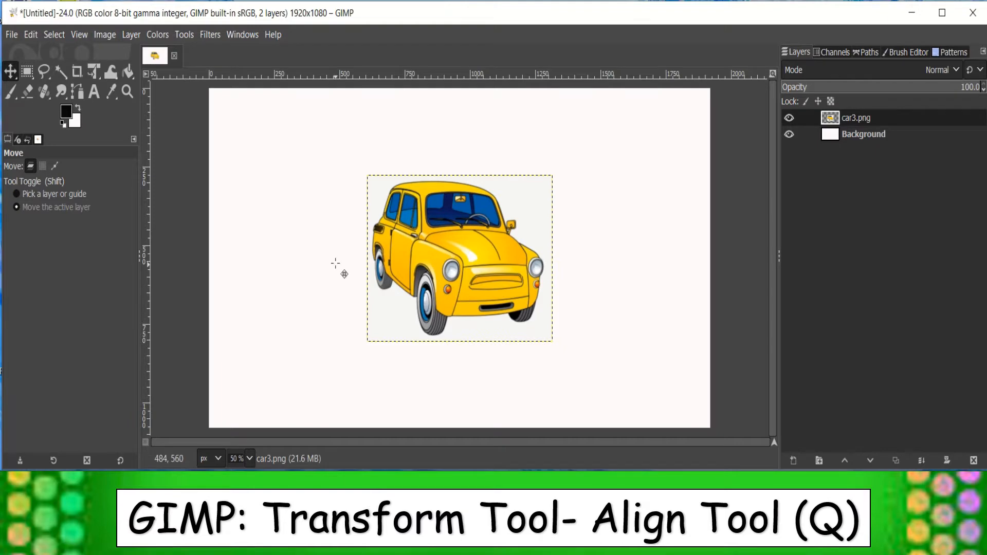
# Activate the Align tool and pick the car3.png layer as the item for alignment
pyautogui.click(184, 35)
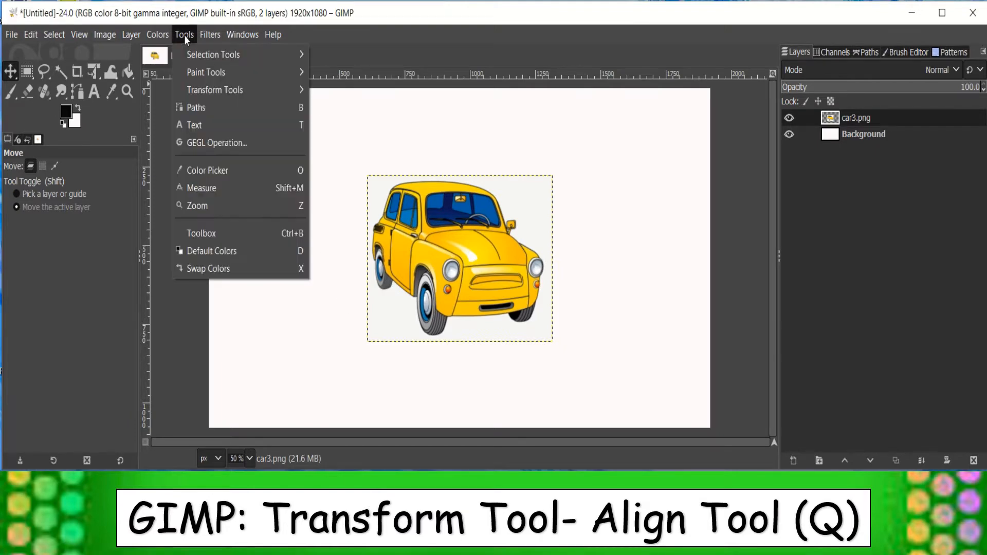
pyautogui.moveTo(214, 89)
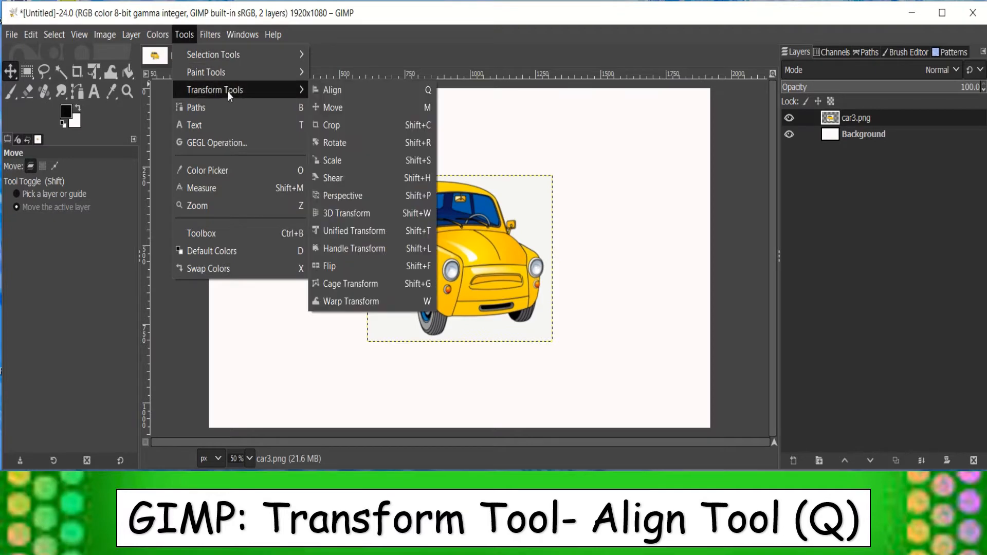
pyautogui.click(393, 94)
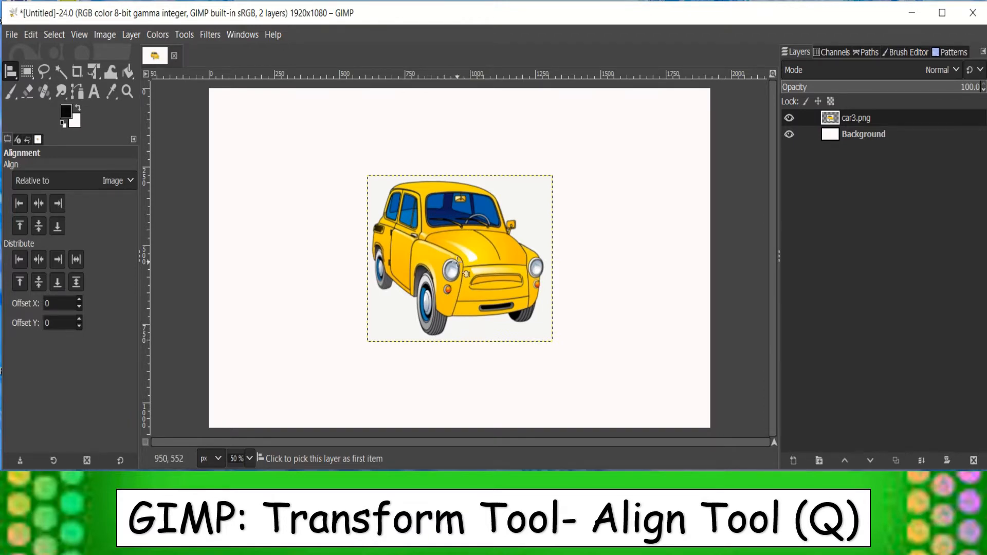
pyautogui.click(456, 174)
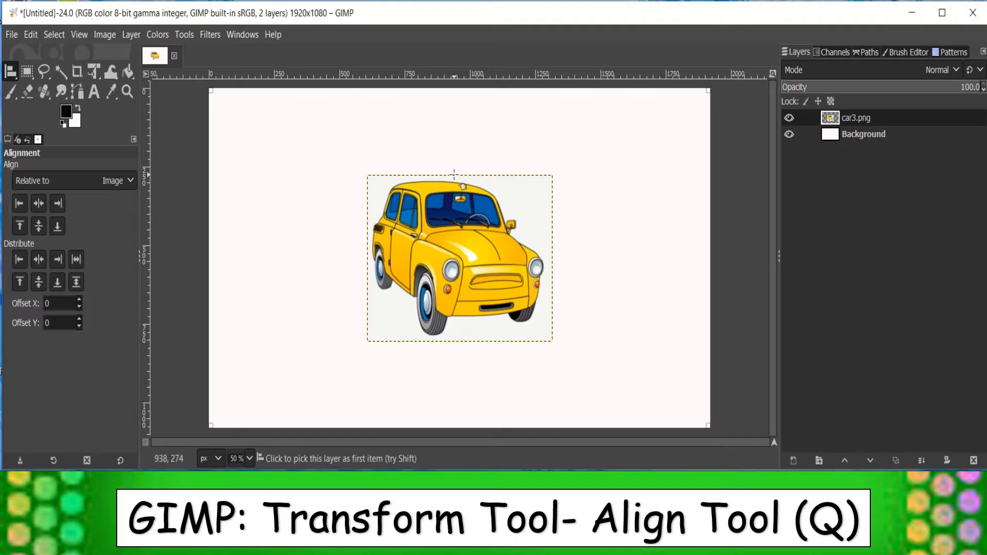
pyautogui.click(398, 174)
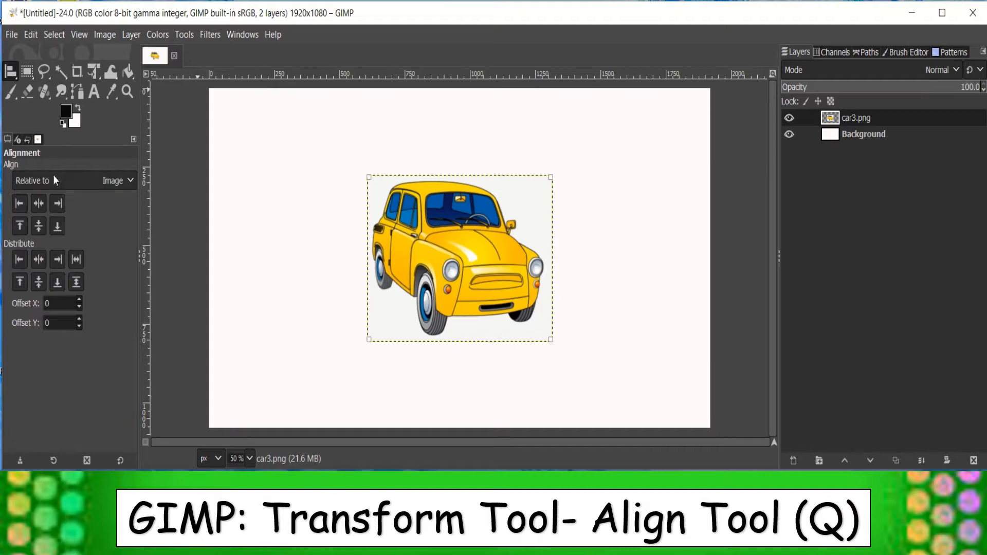
# Align the car layer relative to the image: to the left edge, to the right edge, and finally centred horizontally
pyautogui.click(19, 205)
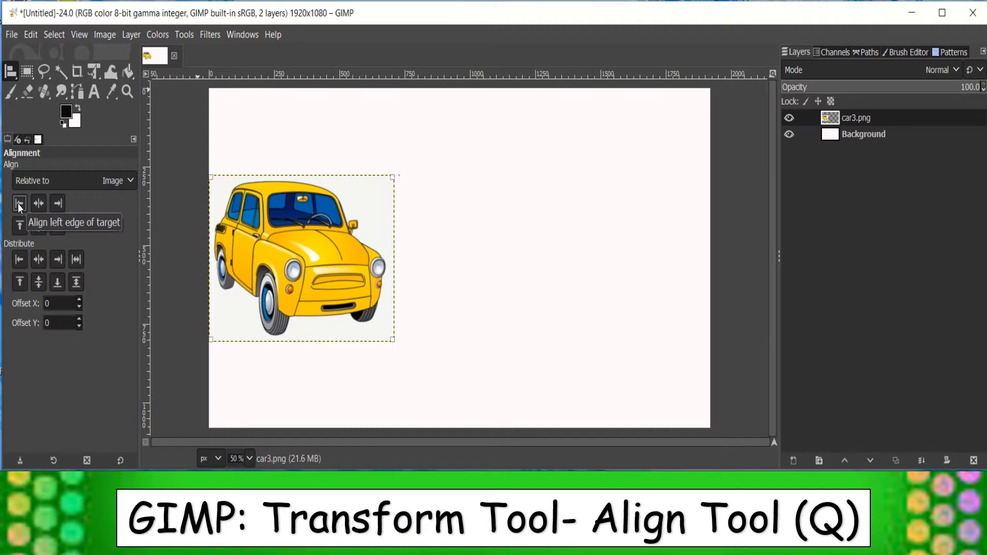
pyautogui.click(57, 205)
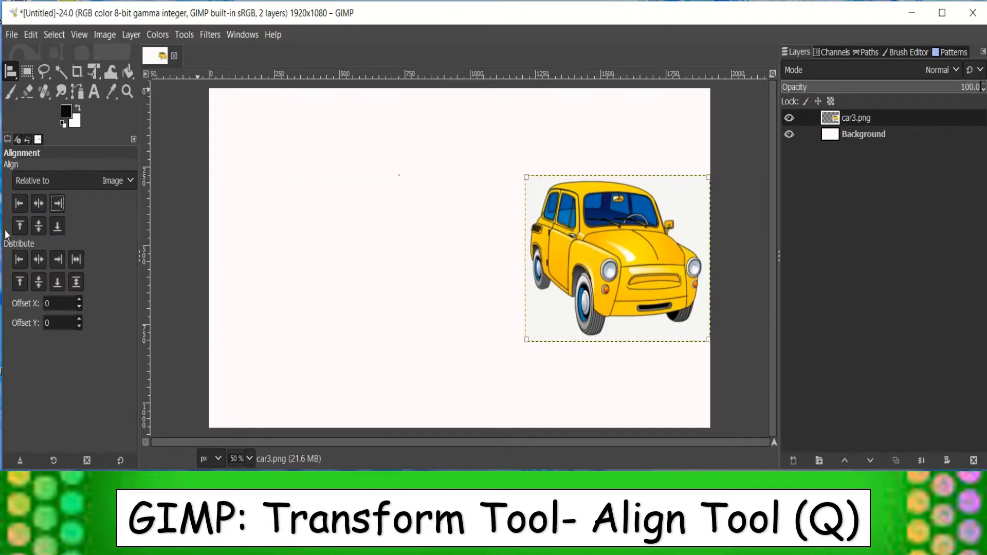
pyautogui.click(38, 209)
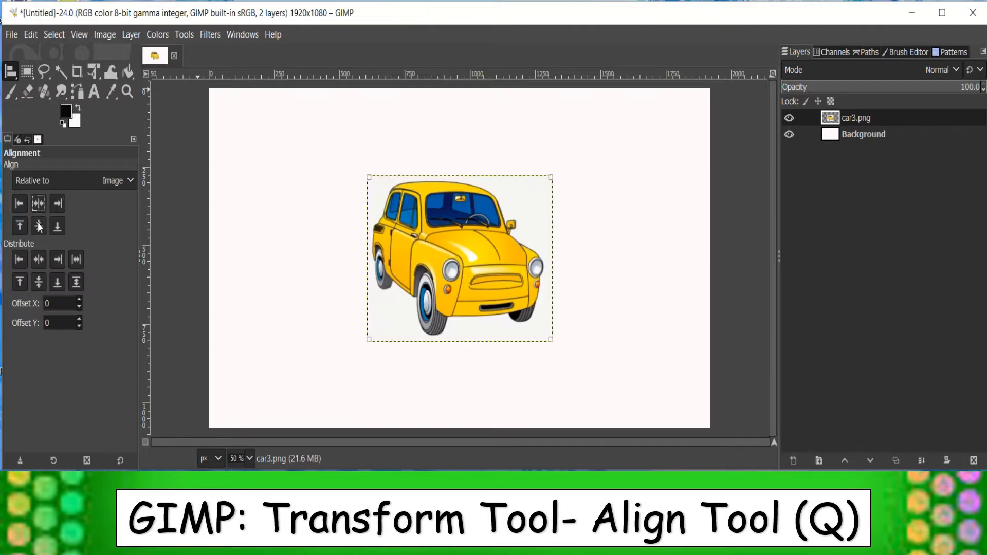
pyautogui.click(59, 260)
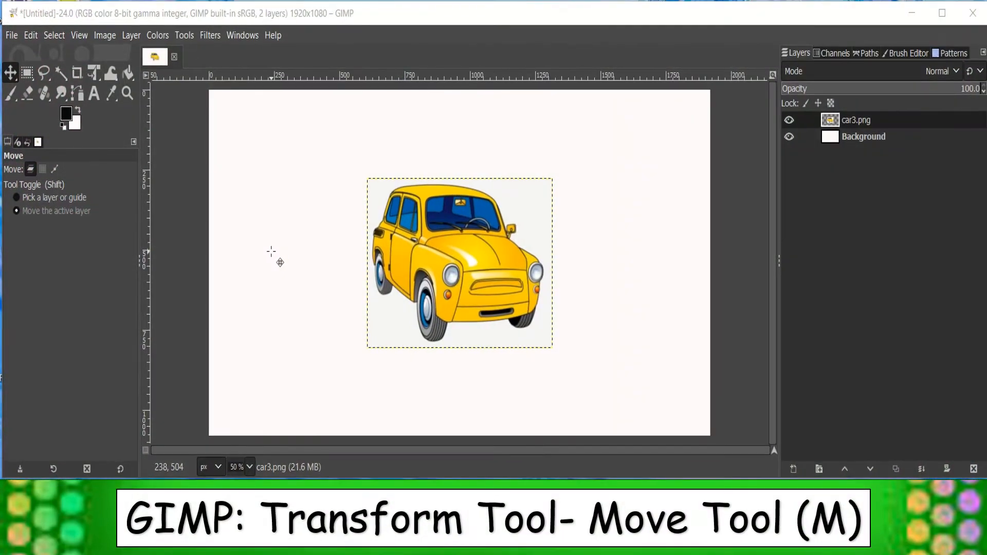
# With the Move tool, shift the car layer to the canvas's upper left, to its lower right, and back near the centre
pyautogui.click(183, 34)
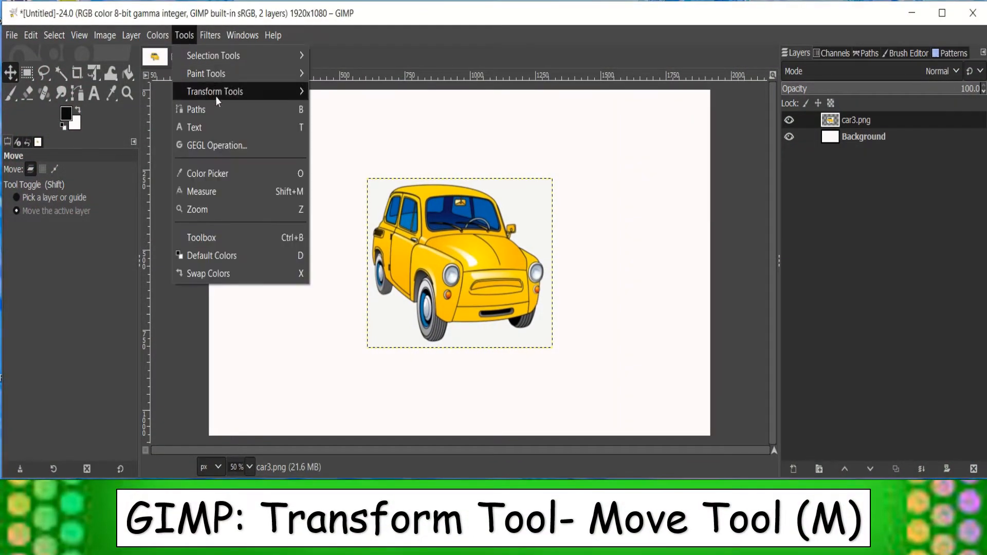
pyautogui.moveTo(215, 97)
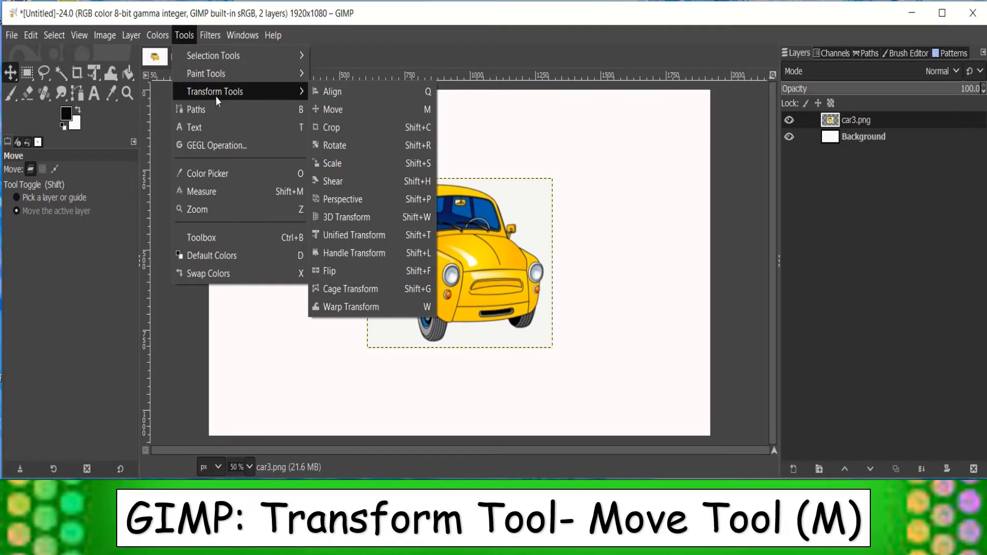
pyautogui.click(372, 111)
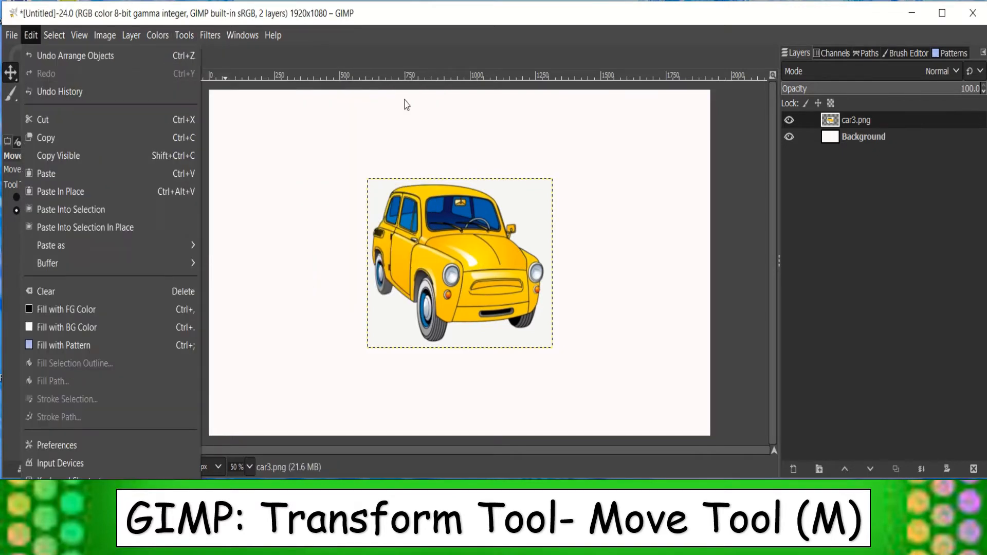
pyautogui.click(482, 47)
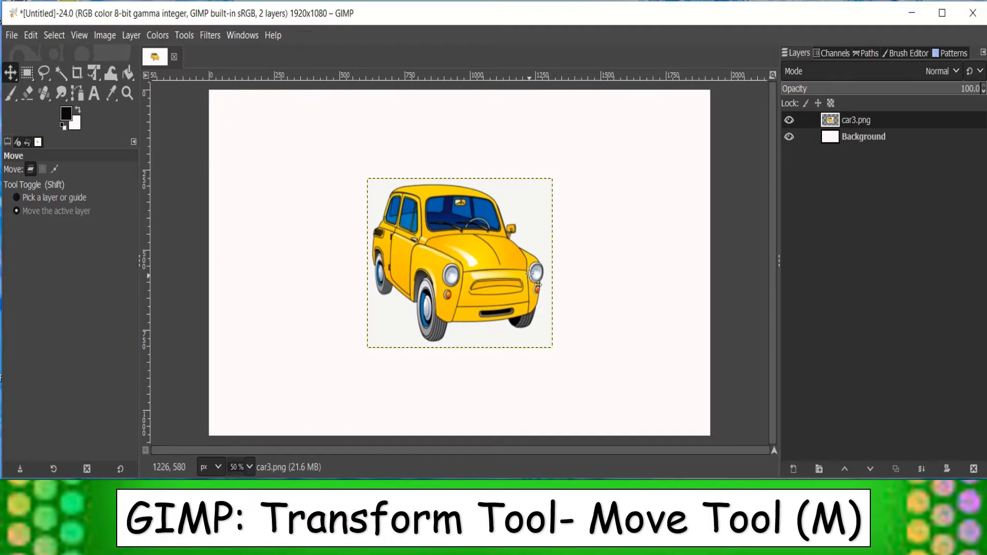
pyautogui.moveTo(439, 266); pyautogui.dragTo(287, 188)
pyautogui.moveTo(360, 215); pyautogui.dragTo(501, 370)
pyautogui.moveTo(447, 350); pyautogui.dragTo(493, 266)
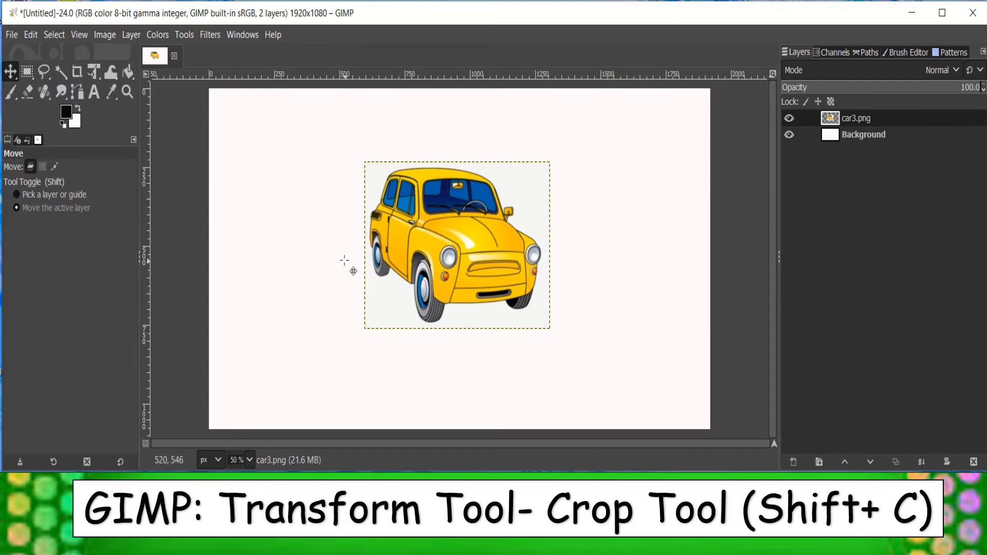
# Crop the image to a rectangle of about 718 × 348 px around the upper part of the car
pyautogui.click(184, 35)
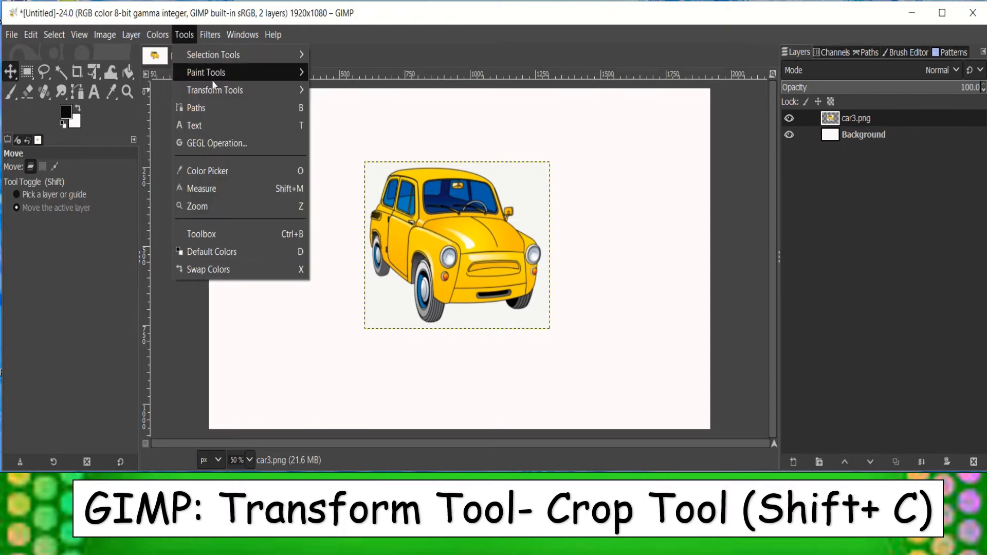
pyautogui.moveTo(213, 93)
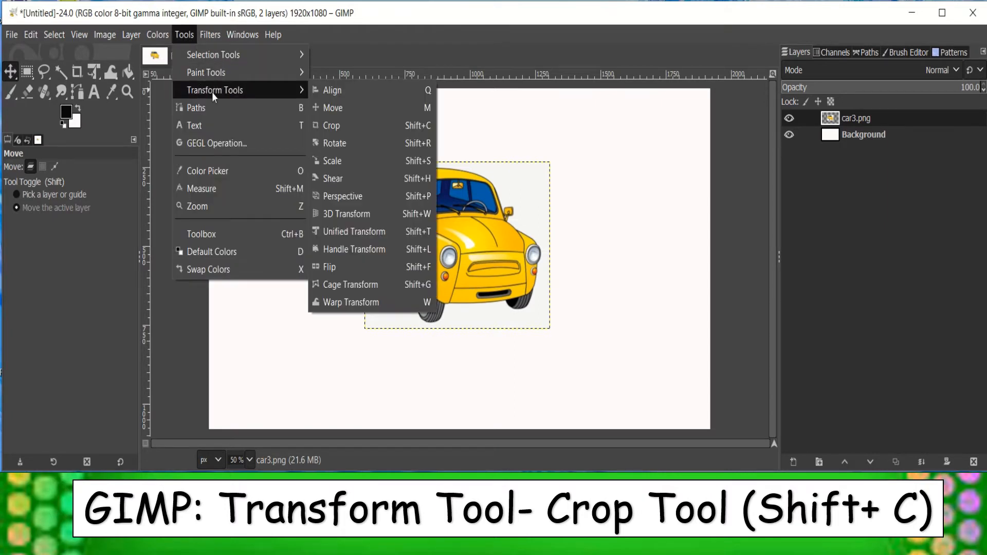
pyautogui.click(375, 125)
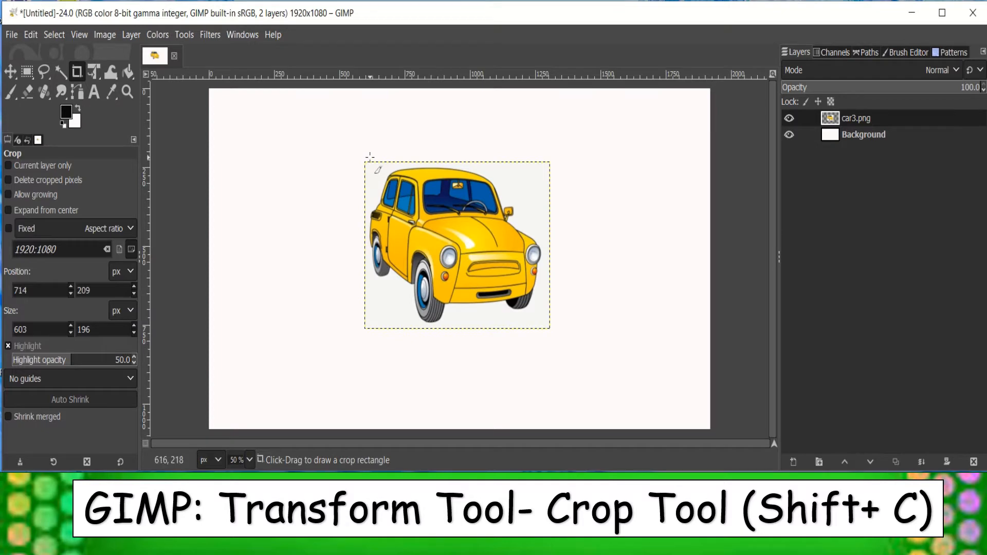
pyautogui.moveTo(363, 148); pyautogui.dragTo(551, 256)
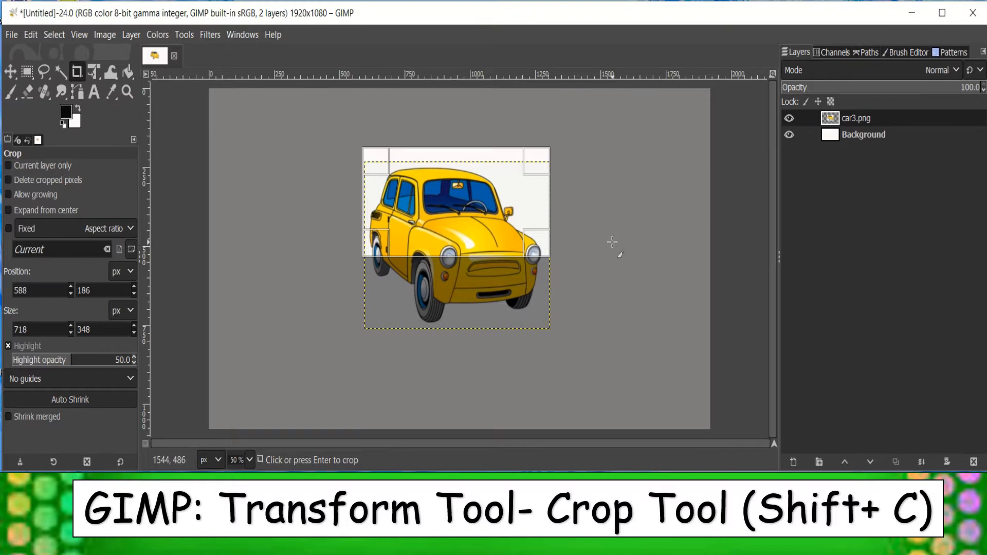
pyautogui.press('Return')
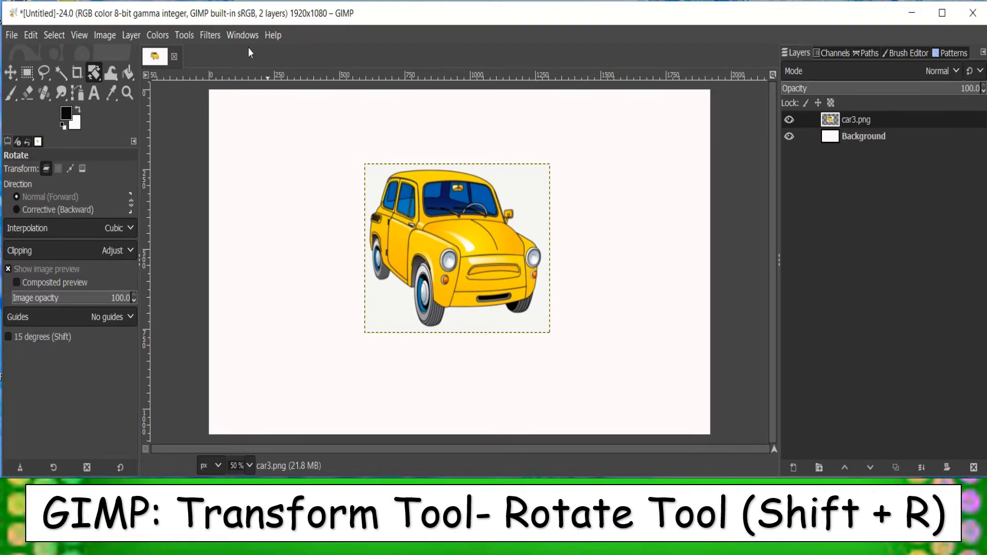
# Rotate the car layer about its centre with the Rotate tool, to an angle of about -6.27°, and apply a rotation
pyautogui.click(181, 35)
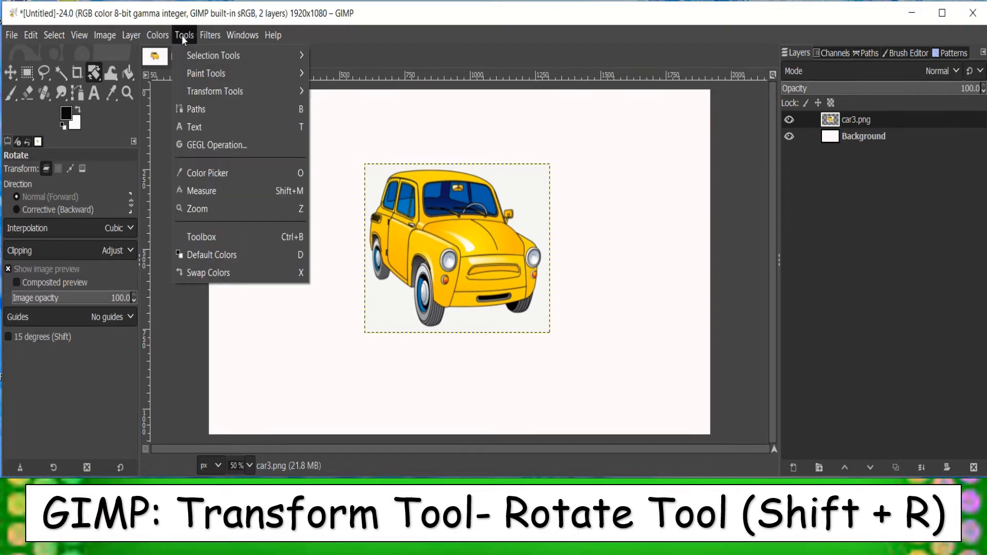
pyautogui.moveTo(212, 95)
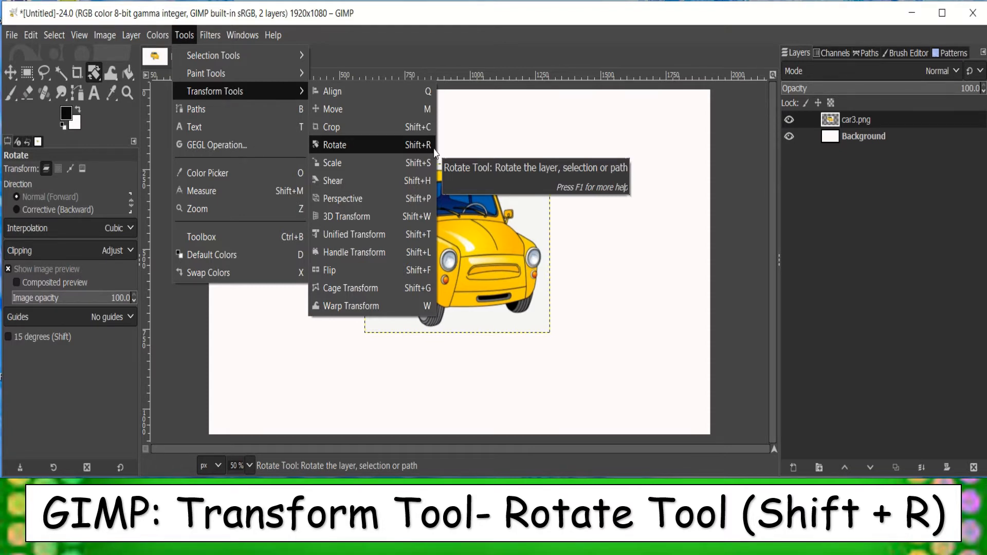
pyautogui.click(418, 145)
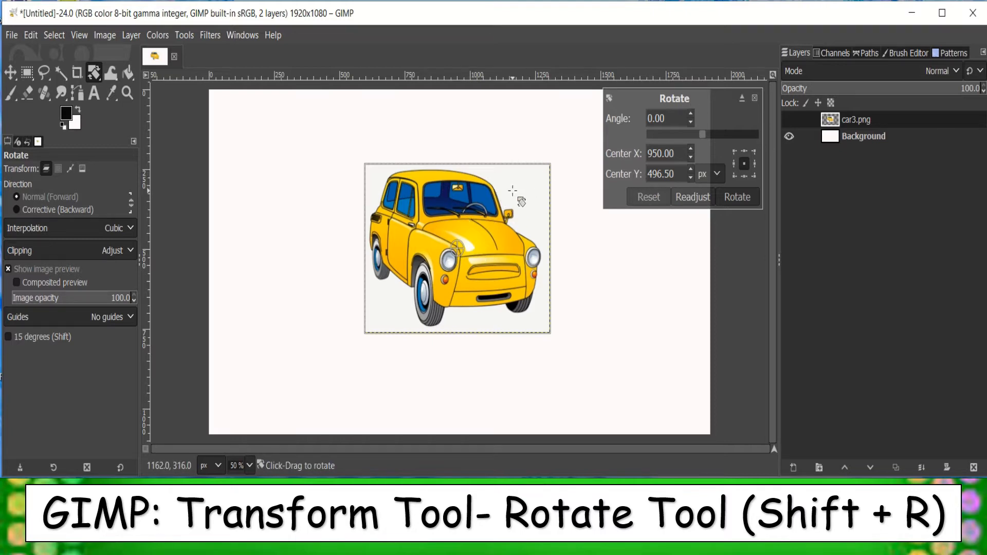
pyautogui.moveTo(520, 201)
pyautogui.mouseDown()
pyautogui.moveTo(501, 318)
pyautogui.moveTo(478, 328)
pyautogui.moveTo(556, 322)
pyautogui.moveTo(445, 340)
pyautogui.moveTo(596, 298)
pyautogui.moveTo(511, 190)
pyautogui.moveTo(531, 189)
pyautogui.moveTo(524, 184)
pyautogui.mouseUp()
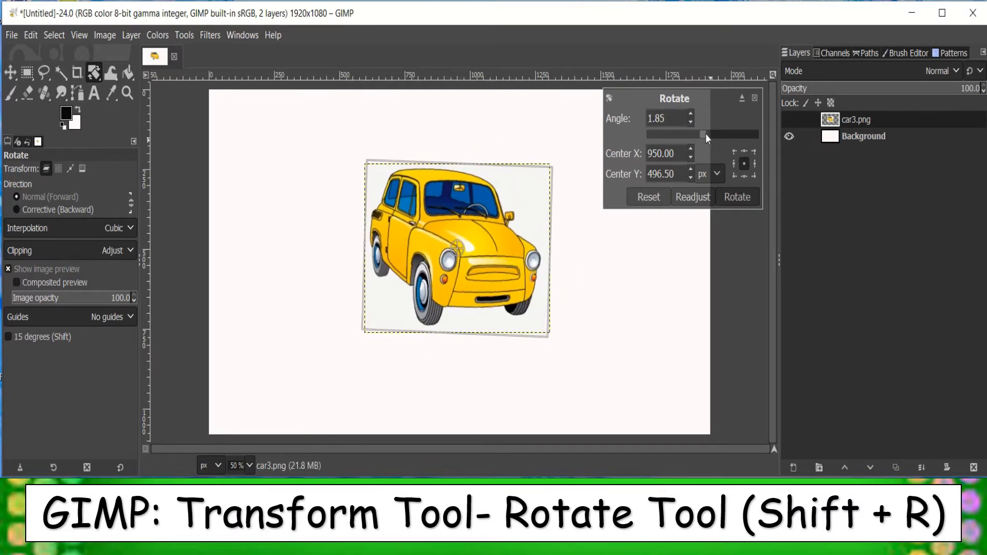
pyautogui.moveTo(705, 134)
pyautogui.mouseDown()
pyautogui.moveTo(653, 132)
pyautogui.moveTo(752, 131)
pyautogui.moveTo(646, 131)
pyautogui.moveTo(703, 138)
pyautogui.mouseUp()
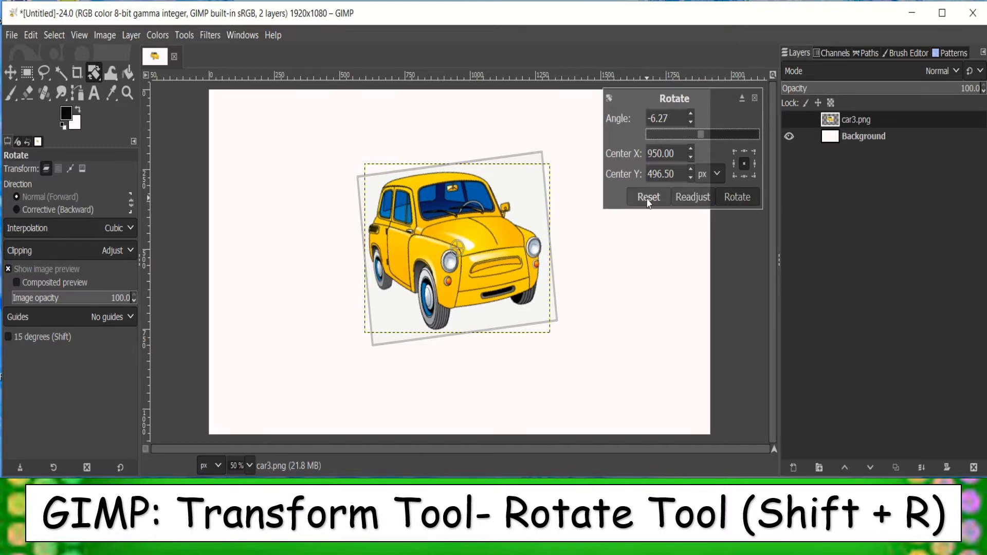
pyautogui.click(734, 201)
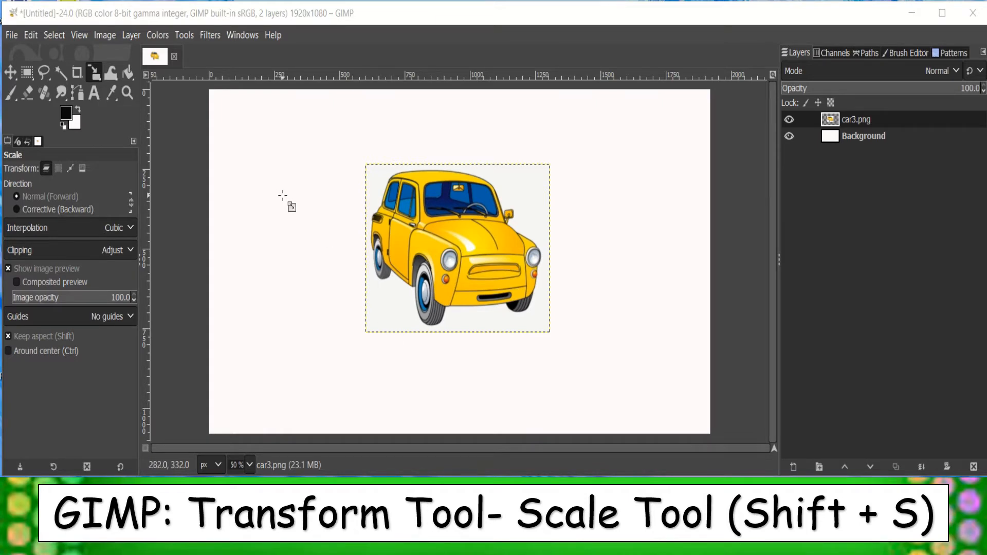
# Enlarge the car layer proportionally to about 1047 × 784 px with the Scale tool and apply it
pyautogui.click(186, 36)
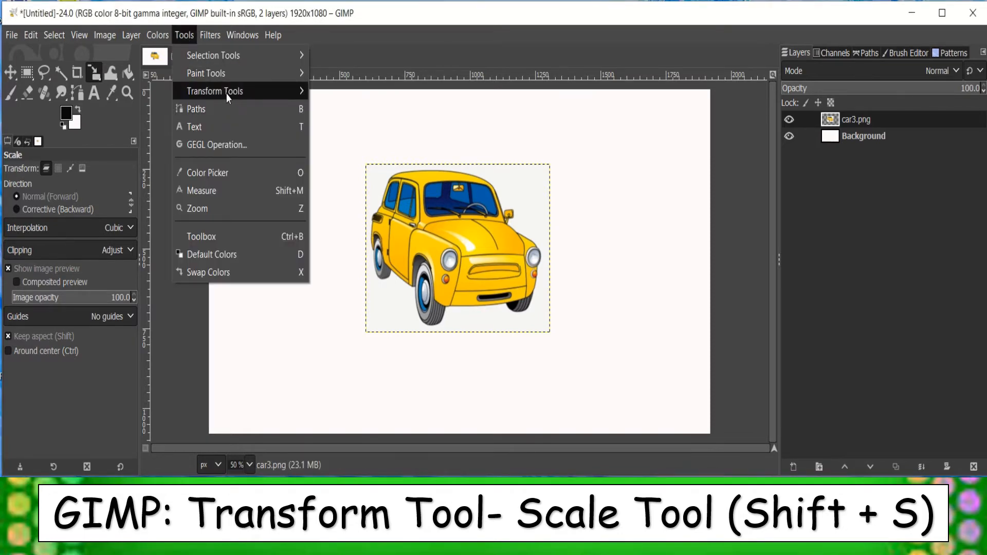
pyautogui.moveTo(226, 93)
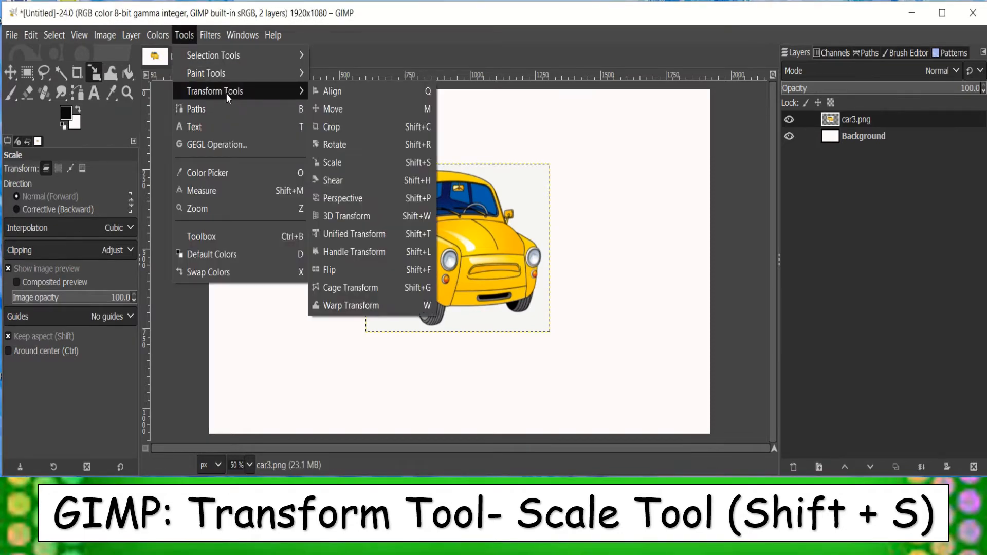
pyautogui.click(391, 162)
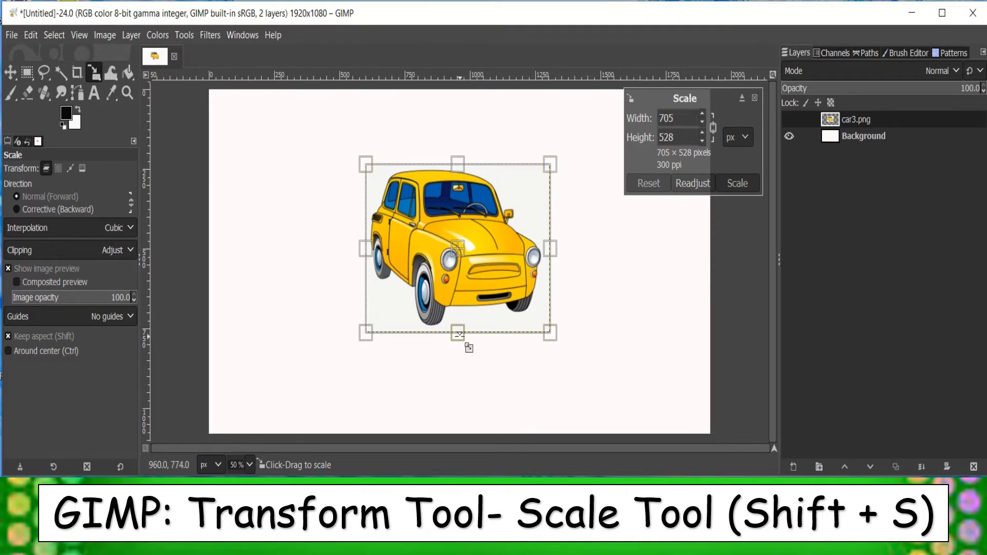
pyautogui.moveTo(459, 335)
pyautogui.mouseDown()
pyautogui.moveTo(472, 247)
pyautogui.moveTo(461, 337)
pyautogui.moveTo(476, 332)
pyautogui.moveTo(500, 238)
pyautogui.moveTo(475, 361)
pyautogui.moveTo(476, 333)
pyautogui.mouseUp()
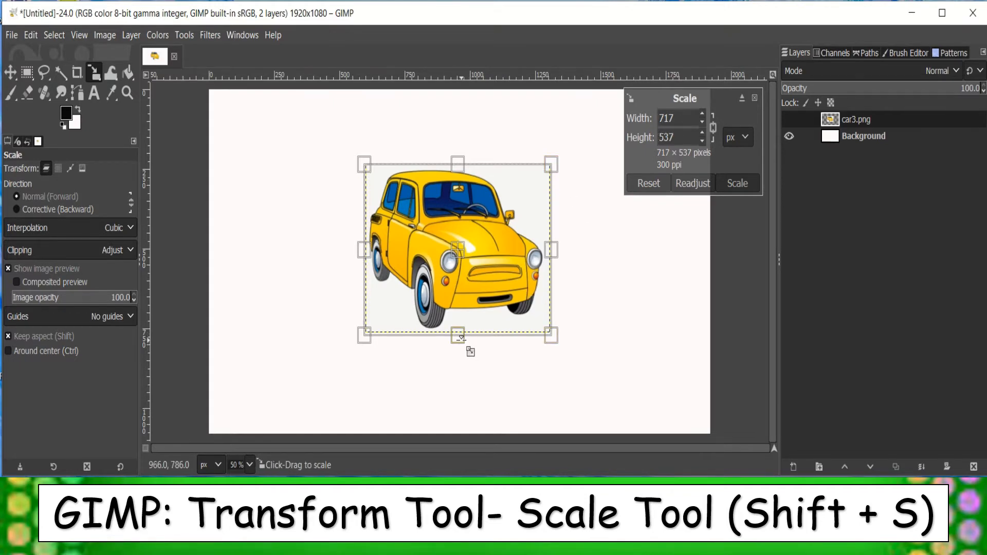
pyautogui.moveTo(461, 338); pyautogui.dragTo(514, 408)
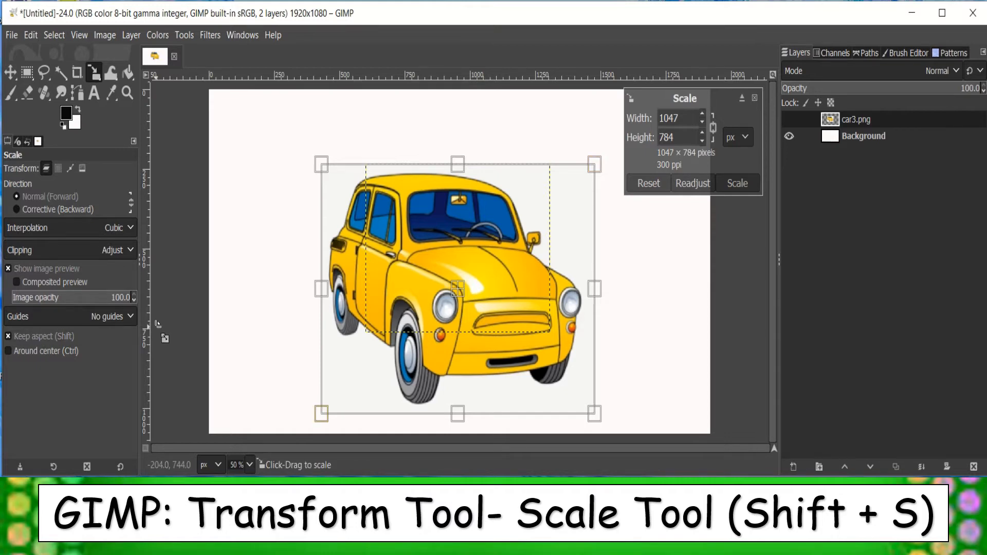
pyautogui.press('Return')
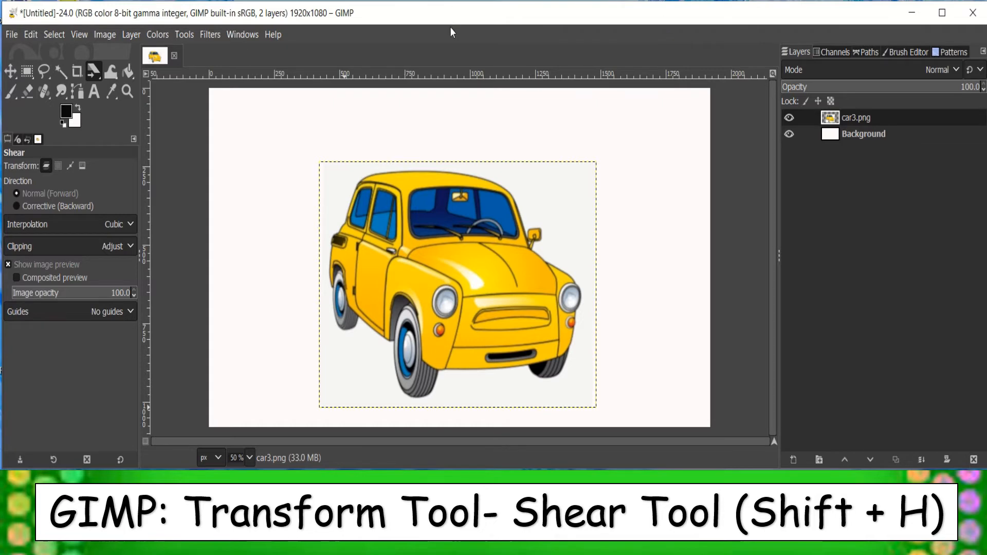
# Shear the car layer horizontally with the Shear tool, to a magnitude of about 702, and apply it
pyautogui.click(183, 34)
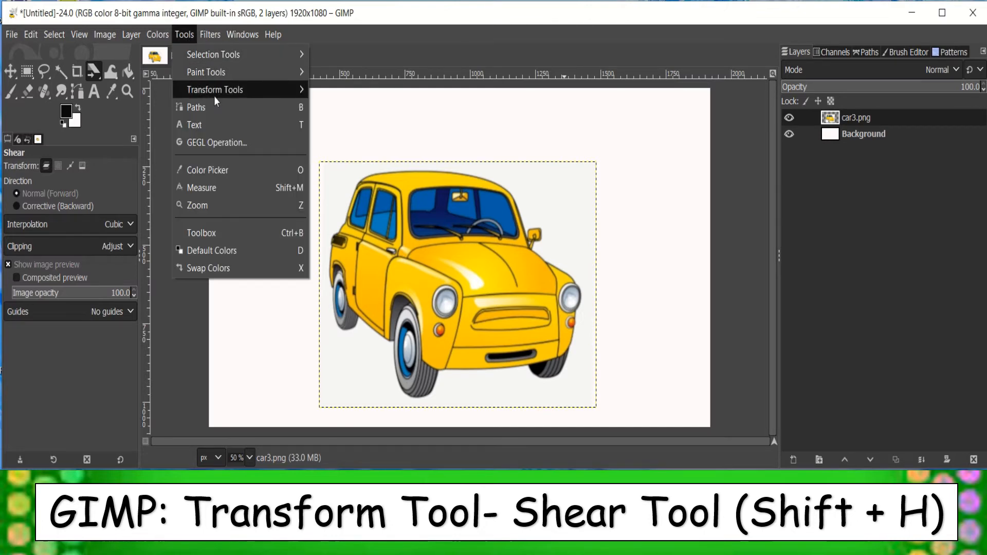
pyautogui.moveTo(214, 96)
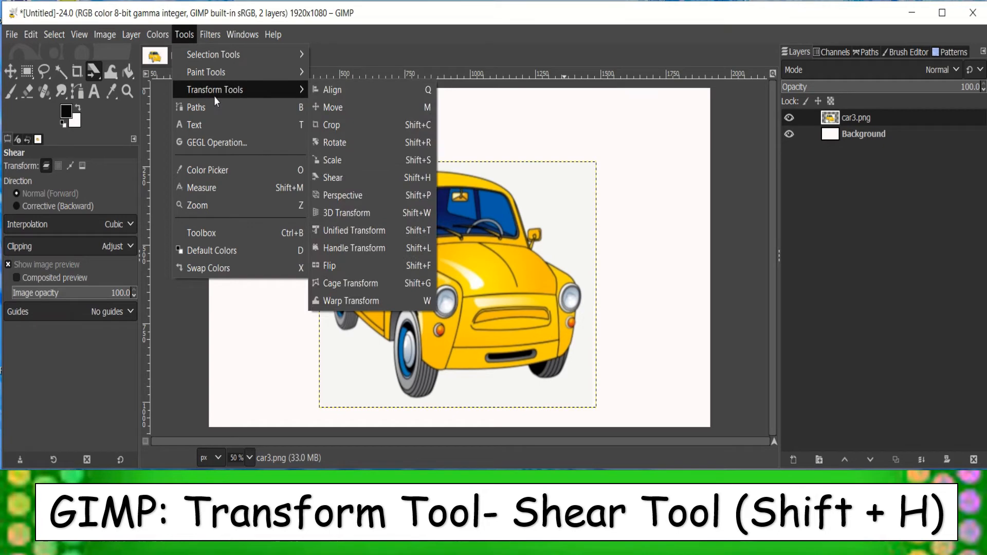
pyautogui.click(355, 178)
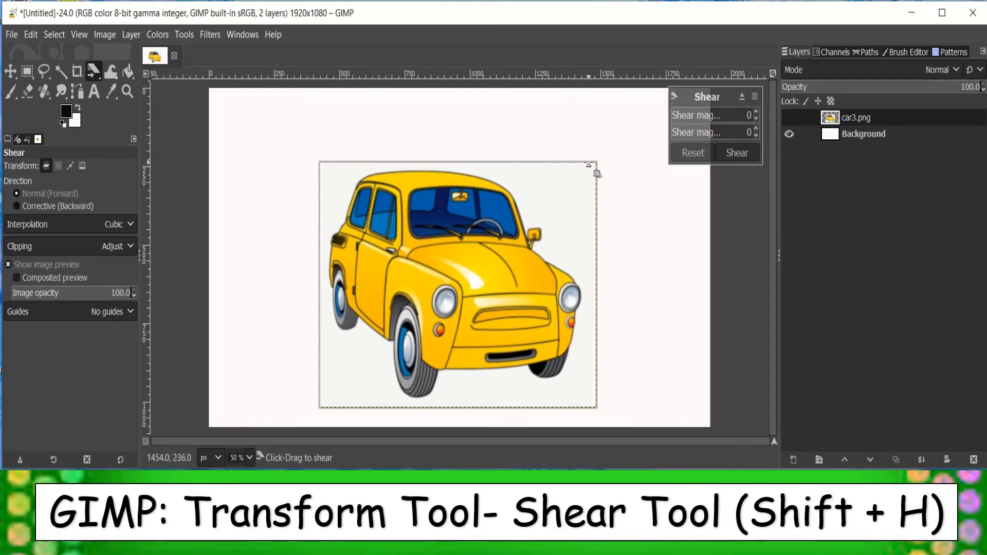
pyautogui.moveTo(597, 173); pyautogui.dragTo(538, 402)
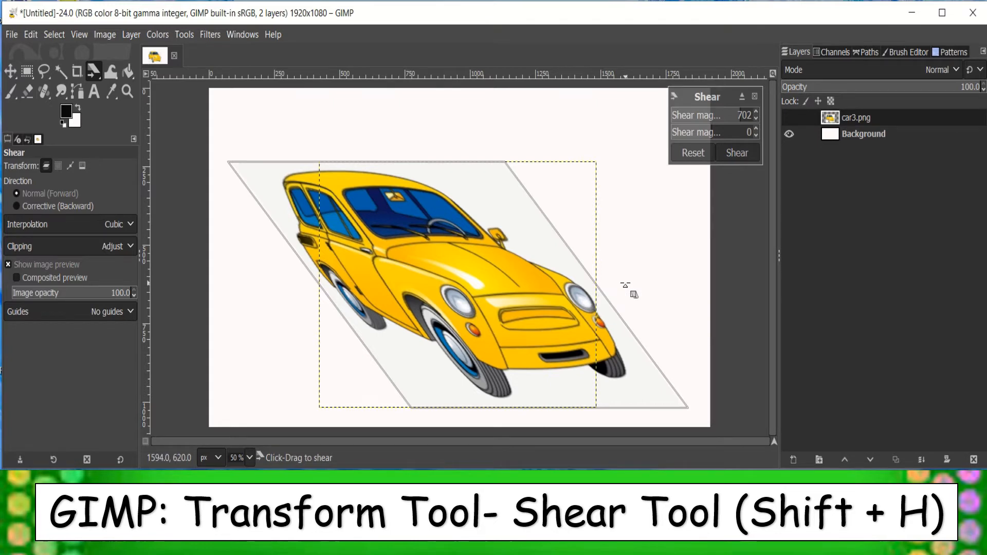
pyautogui.press('Return')
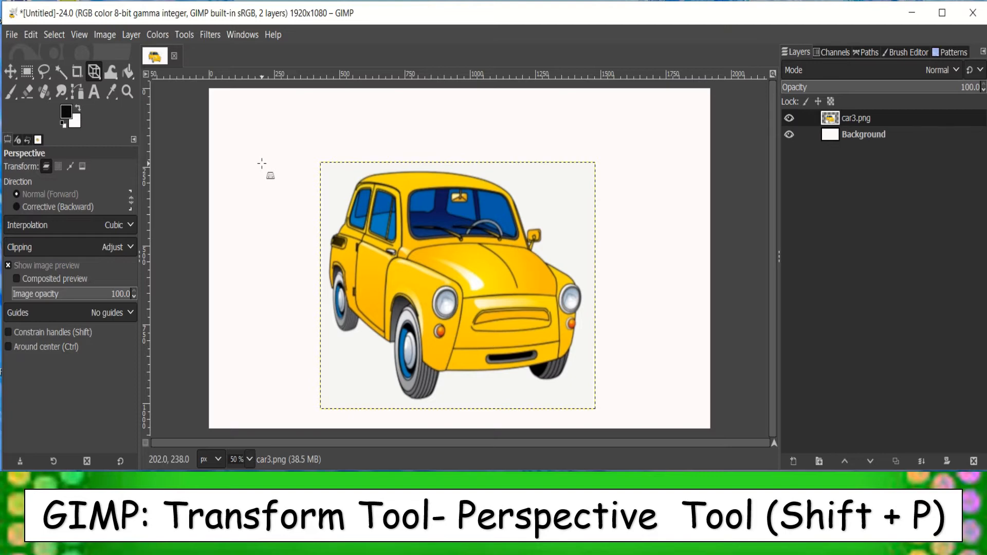
# Distort the car layer with the Perspective tool by pulling all four corners outward and raising the two lower ones, and apply it
pyautogui.click(183, 35)
pyautogui.moveTo(203, 96)
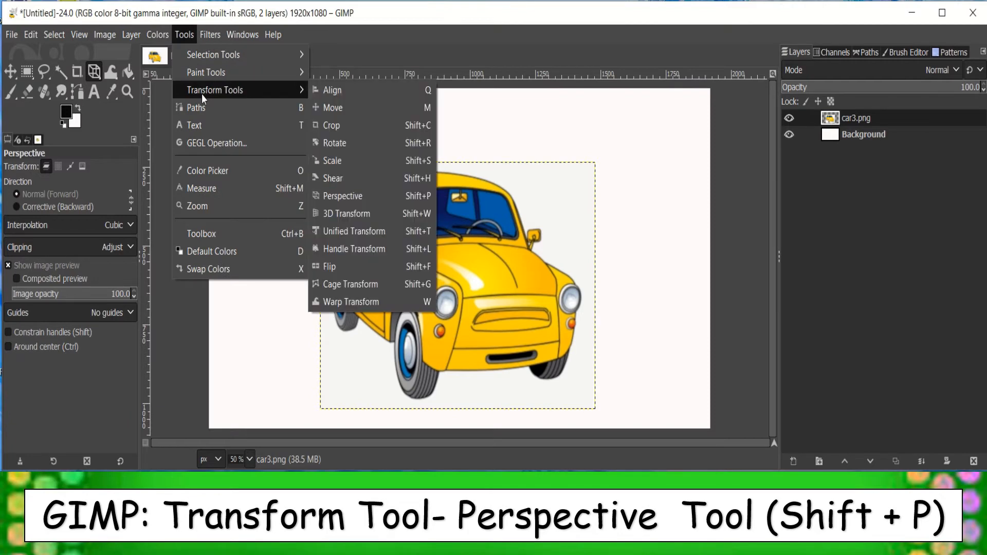
pyautogui.click(387, 197)
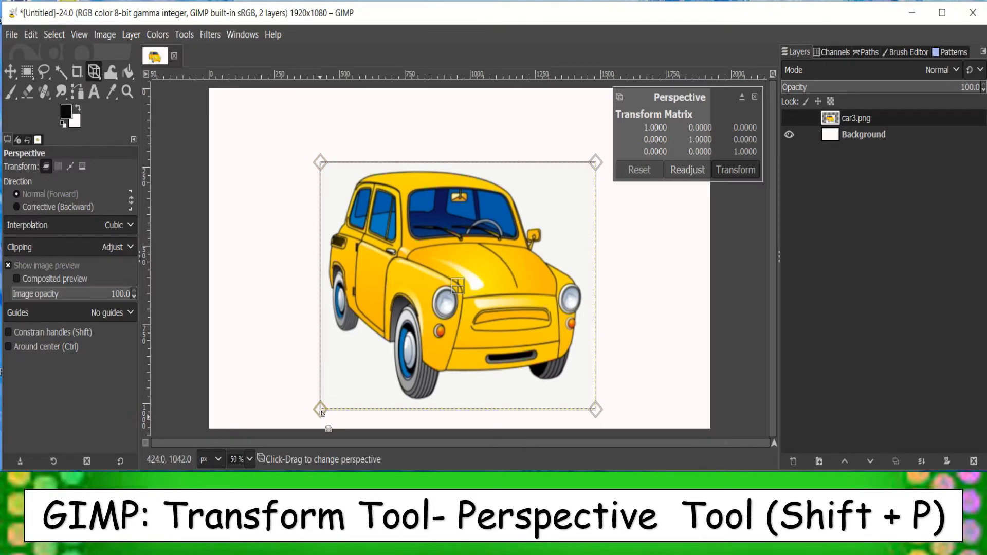
pyautogui.moveTo(321, 413); pyautogui.dragTo(233, 379)
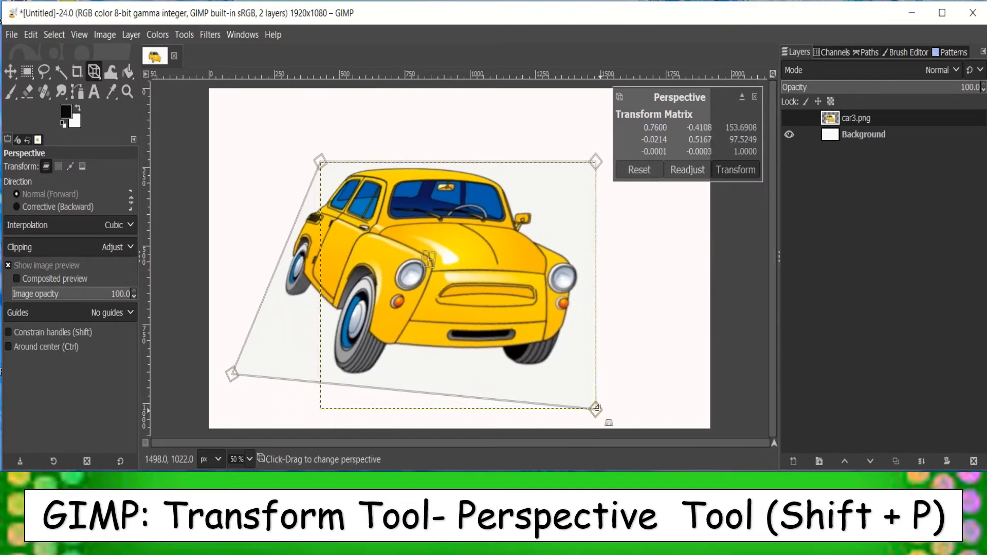
pyautogui.moveTo(596, 409); pyautogui.dragTo(663, 368)
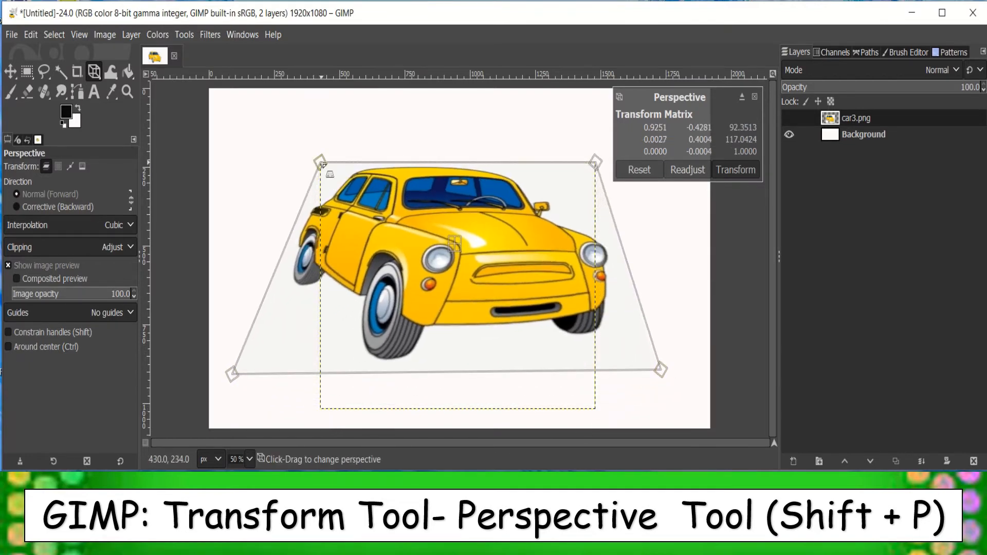
pyautogui.moveTo(322, 164); pyautogui.dragTo(261, 158)
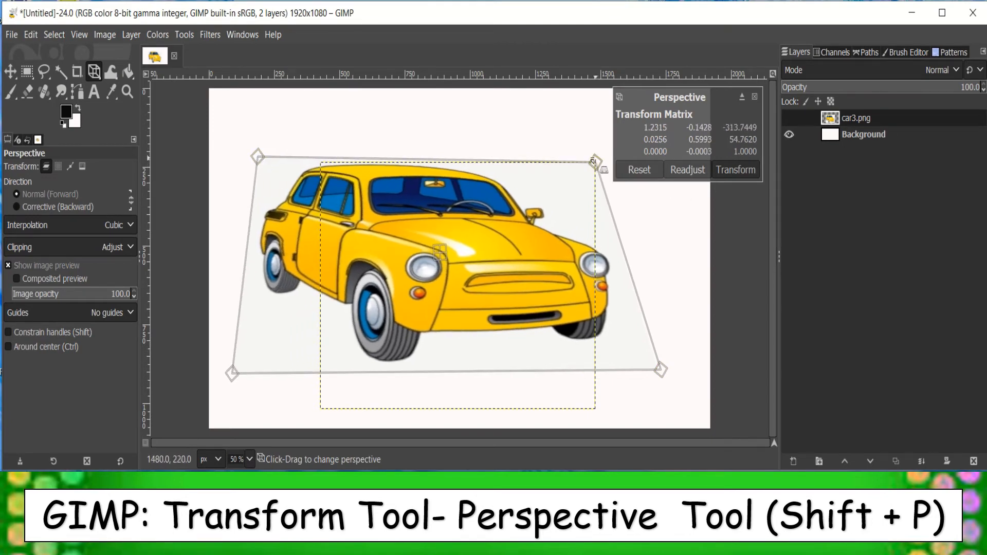
pyautogui.moveTo(595, 162); pyautogui.dragTo(653, 170)
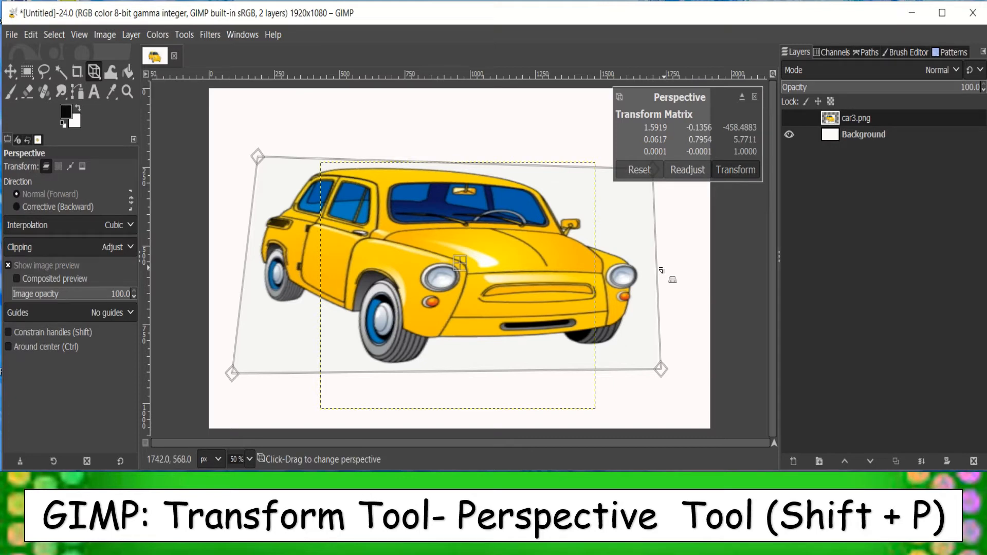
pyautogui.press('Return')
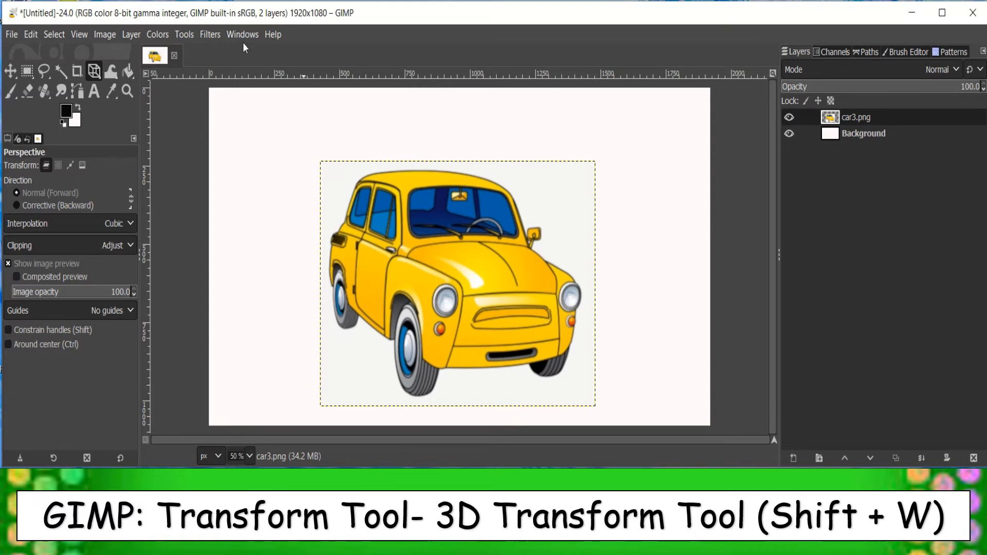
# Rotate the car layer in space with the 3D Transform tool, to angles of about X -14.25, Y 26.31 and Z -7.89, and apply it
pyautogui.click(184, 34)
pyautogui.moveTo(207, 88)
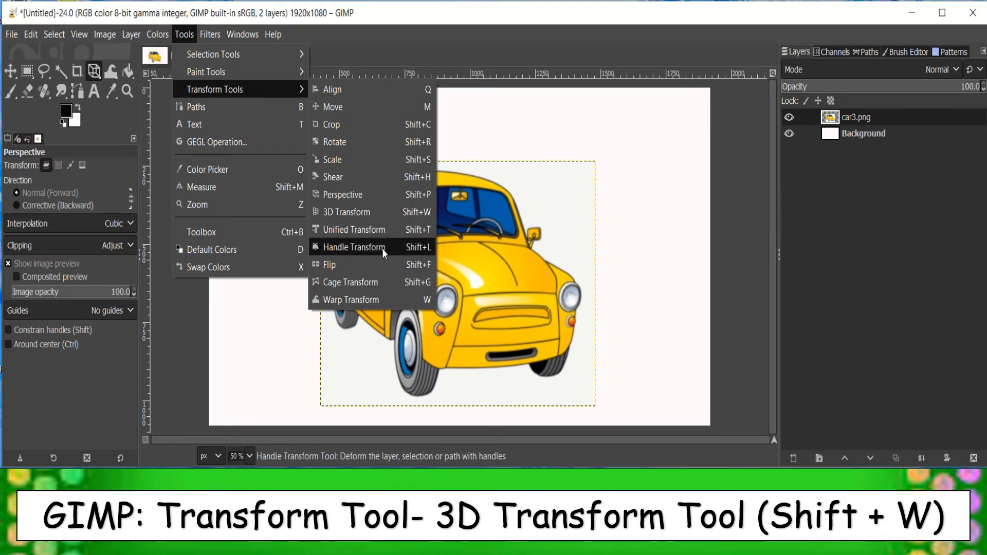
pyautogui.click(386, 213)
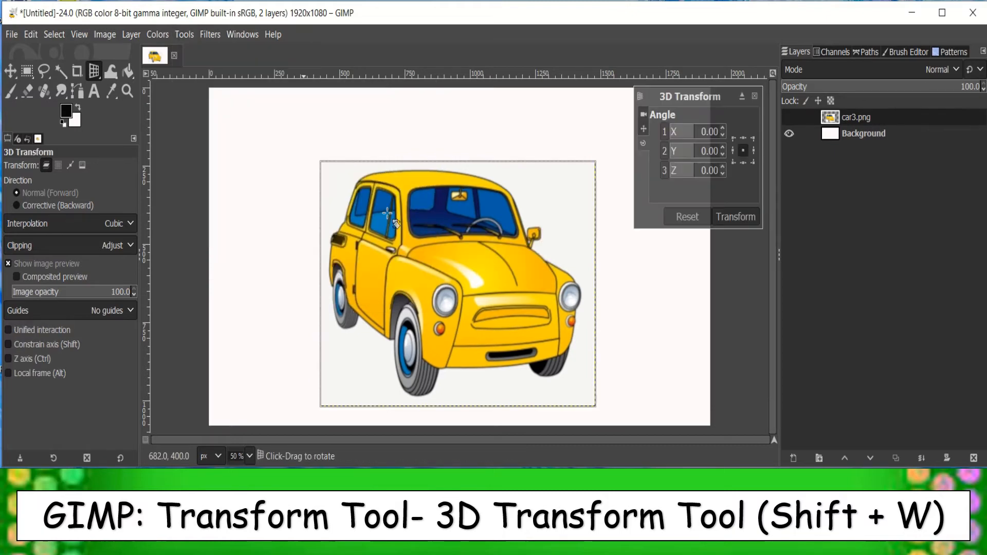
pyautogui.moveTo(570, 202); pyautogui.dragTo(514, 181)
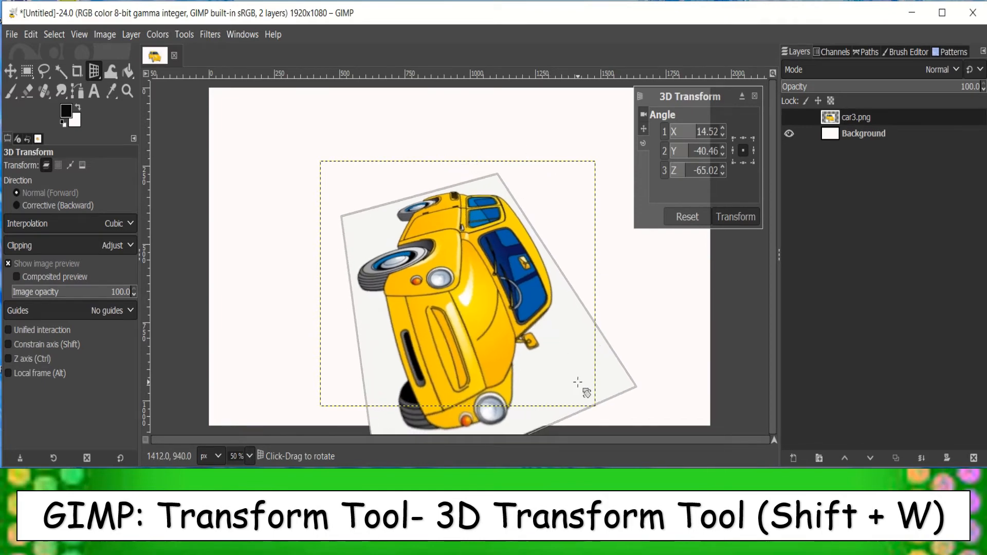
pyautogui.moveTo(575, 381); pyautogui.dragTo(605, 343)
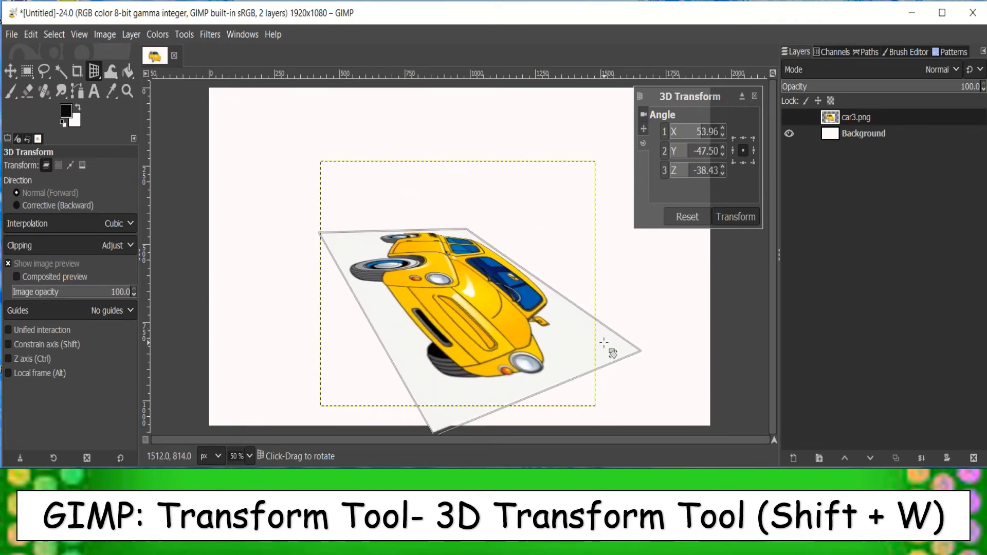
pyautogui.moveTo(452, 407); pyautogui.dragTo(504, 463)
pyautogui.moveTo(364, 315); pyautogui.dragTo(364, 124)
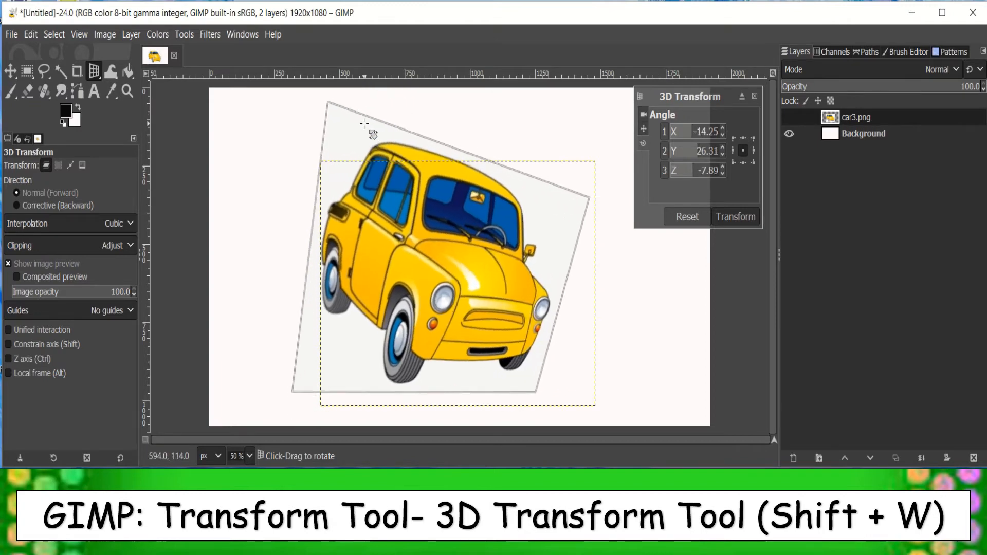
pyautogui.click(735, 218)
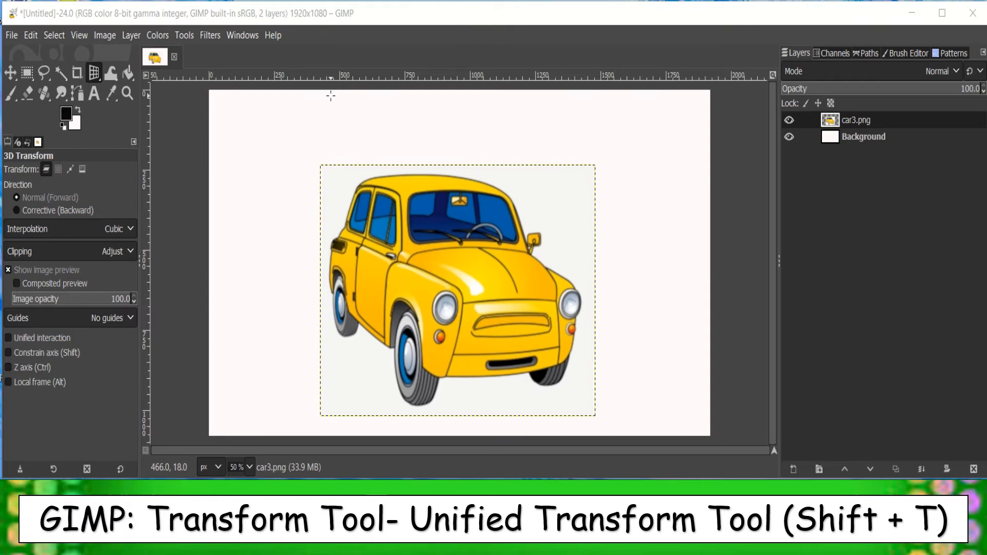
# With the Unified Transform tool, shrink the car layer proportionally to about 86% and pull its upper-right corner upward in perspective
pyautogui.click(184, 35)
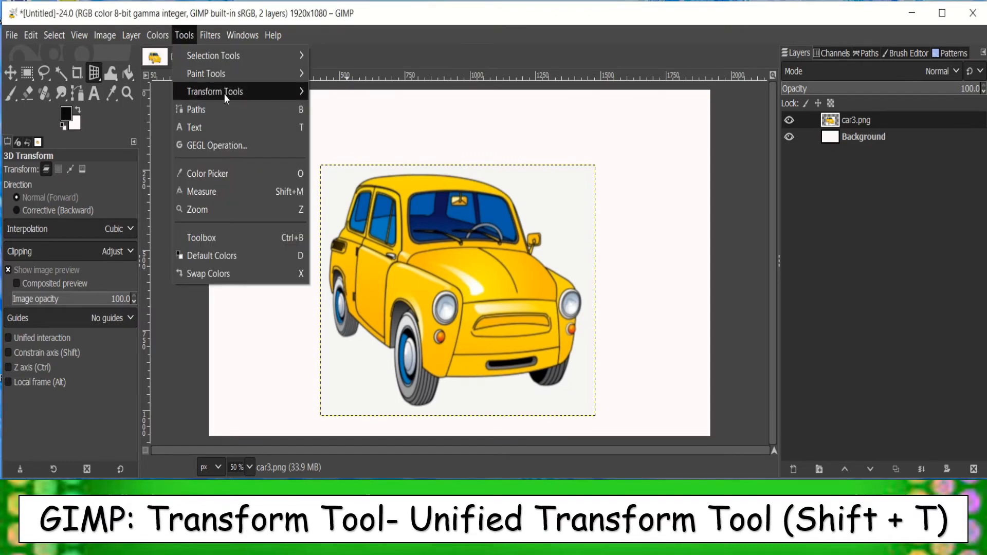
pyautogui.moveTo(226, 93)
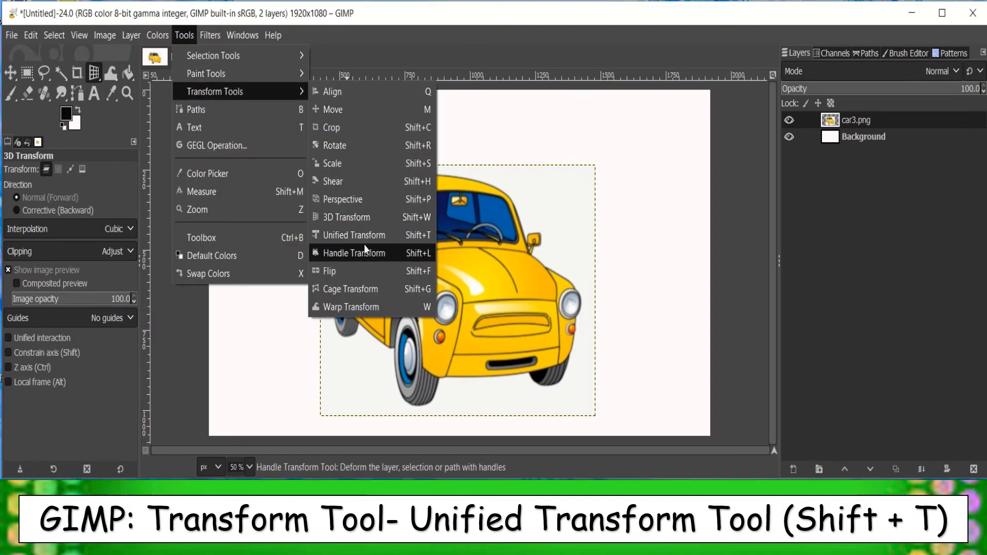
pyautogui.click(400, 238)
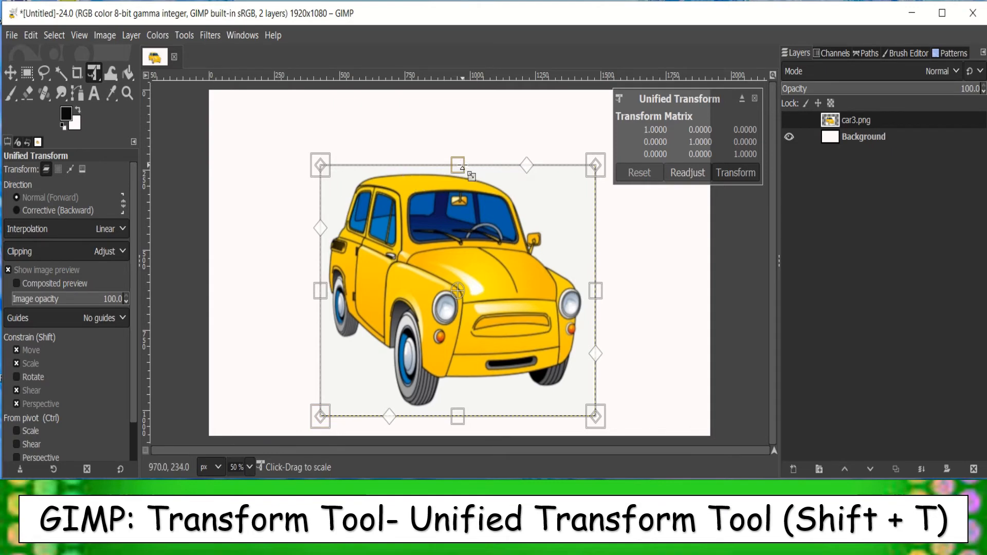
pyautogui.moveTo(463, 168); pyautogui.dragTo(481, 196)
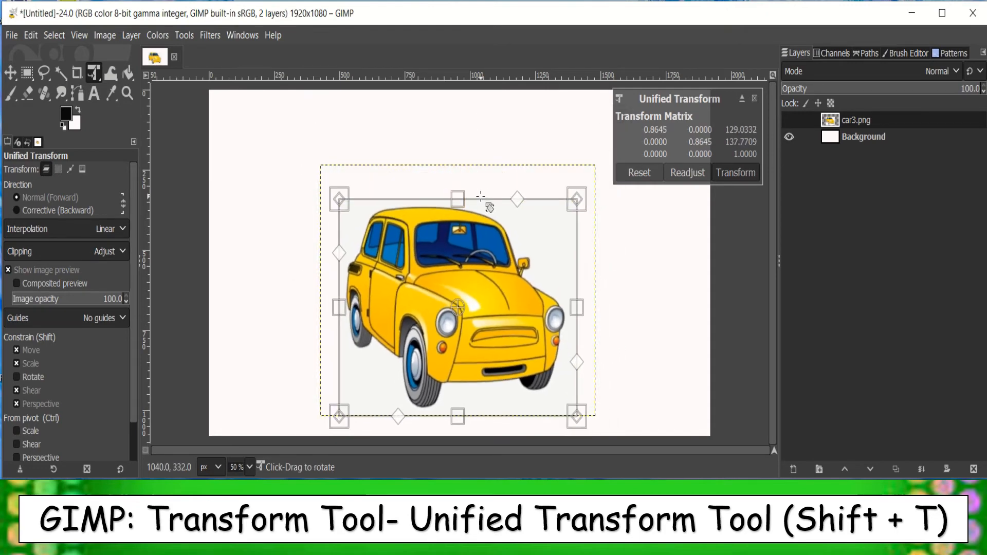
pyautogui.moveTo(580, 201); pyautogui.dragTo(596, 157)
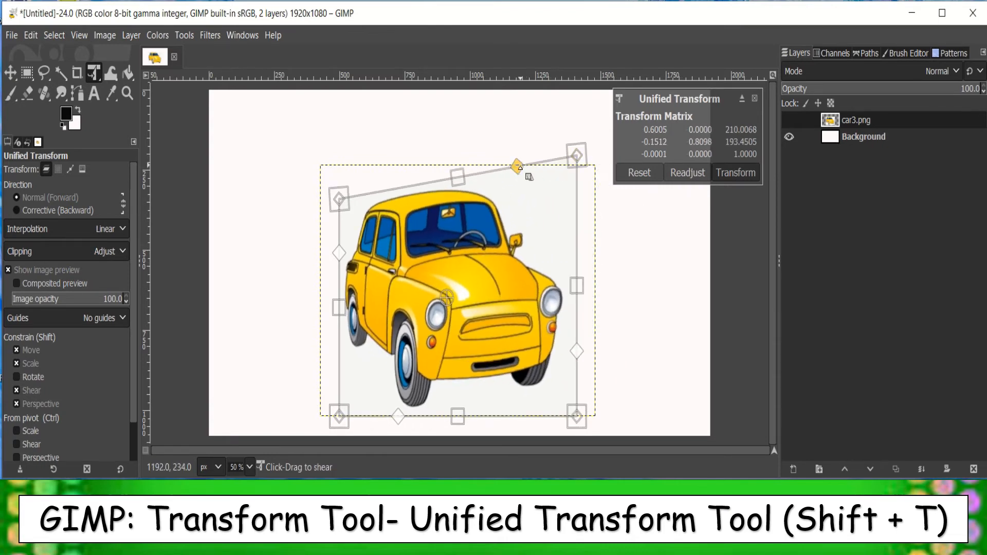
# Shear the car layer's upper edge rightward, enlarge the layer slightly, and move it up and left, finishing with an adjustment near its upper-left corner
pyautogui.moveTo(514, 165); pyautogui.dragTo(541, 162)
pyautogui.moveTo(577, 415); pyautogui.dragTo(593, 432)
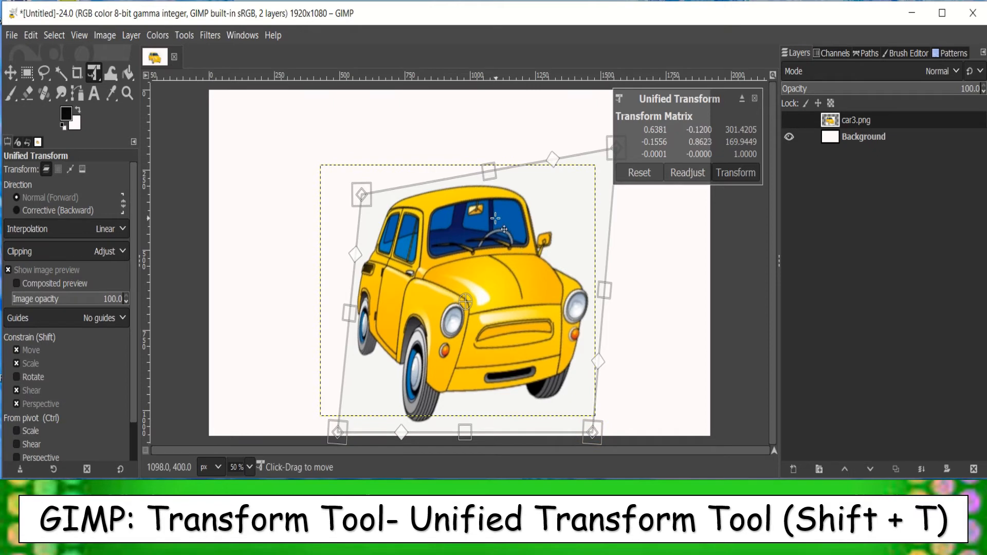
pyautogui.moveTo(471, 218); pyautogui.dragTo(445, 184)
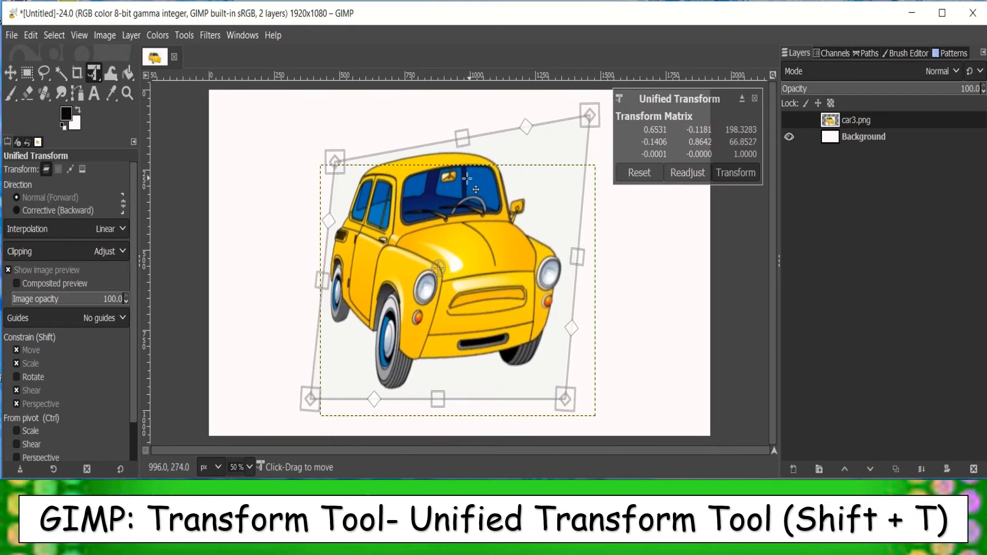
pyautogui.moveTo(335, 151); pyautogui.dragTo(277, 163)
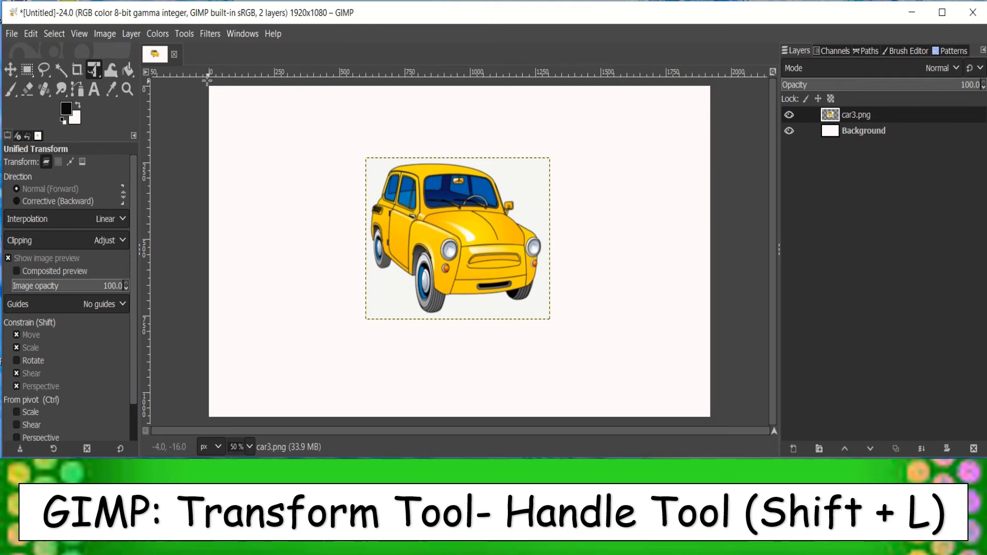
# Place three handles along the car layer's upper edge with the Handle Transform tool, tilt the layer counterclockwise, and apply the transform
pyautogui.click(185, 35)
pyautogui.moveTo(220, 91)
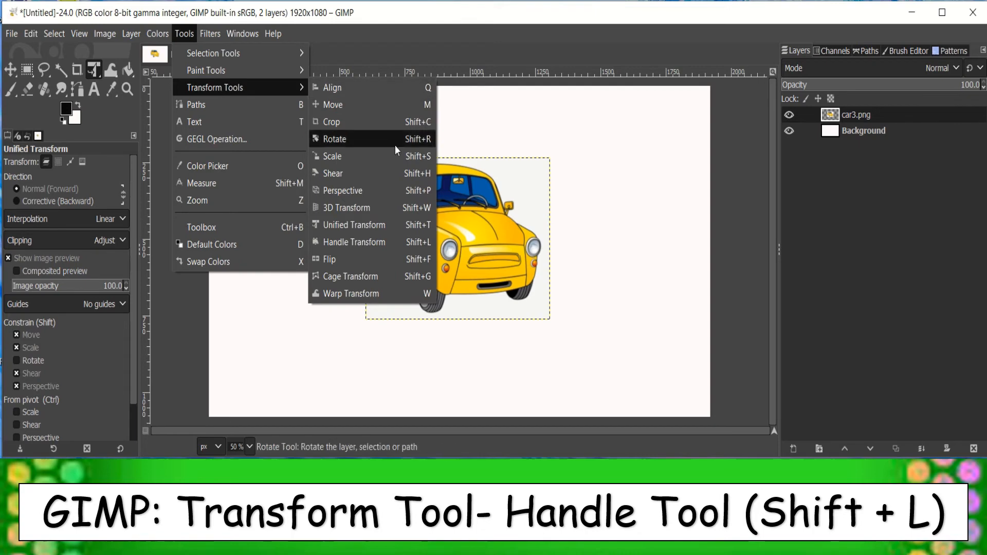
pyautogui.click(390, 241)
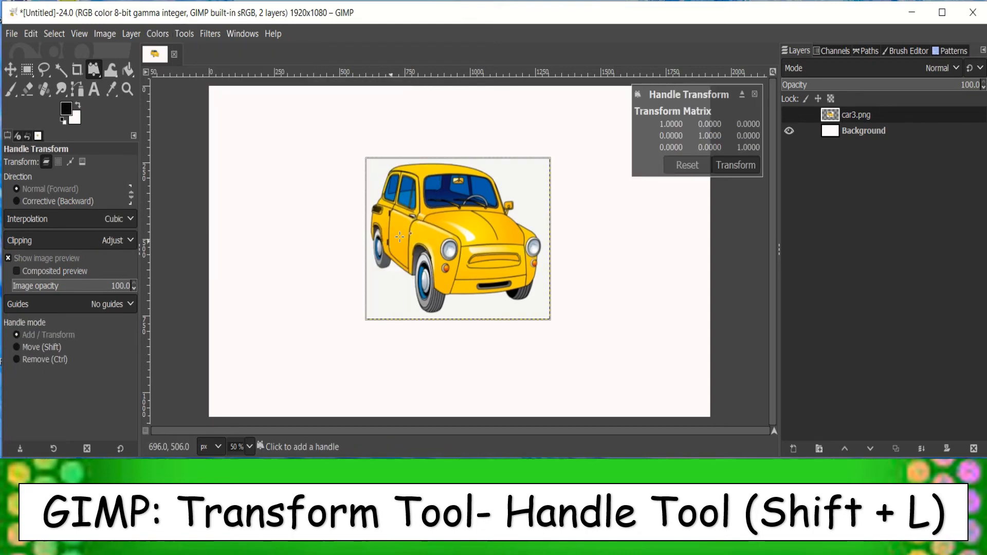
pyautogui.click(532, 159)
pyautogui.moveTo(547, 163)
pyautogui.mouseDown()
pyautogui.moveTo(546, 182)
pyautogui.moveTo(548, 162)
pyautogui.moveTo(545, 178)
pyautogui.moveTo(547, 164)
pyautogui.moveTo(544, 175)
pyautogui.moveTo(536, 163)
pyautogui.moveTo(541, 149)
pyautogui.moveTo(539, 175)
pyautogui.moveTo(548, 155)
pyautogui.mouseUp()
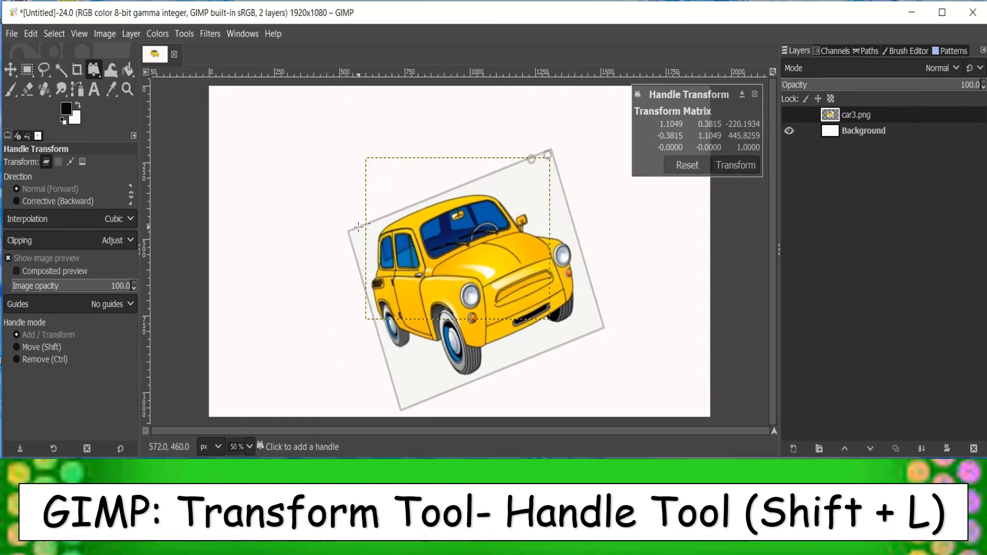
pyautogui.moveTo(359, 225)
pyautogui.mouseDown()
pyautogui.moveTo(363, 187)
pyautogui.moveTo(373, 188)
pyautogui.moveTo(379, 203)
pyautogui.moveTo(363, 232)
pyautogui.moveTo(346, 217)
pyautogui.moveTo(359, 226)
pyautogui.mouseUp()
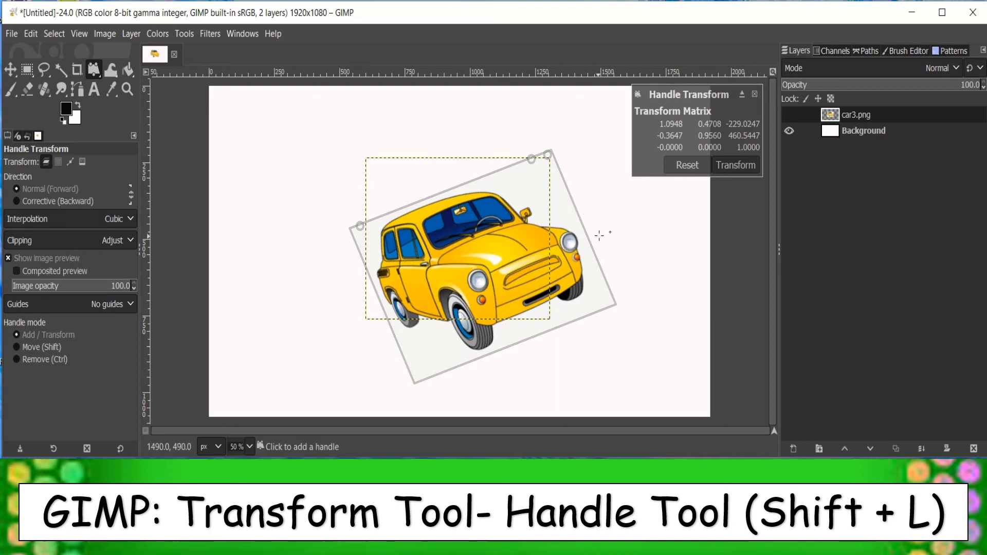
pyautogui.click(744, 168)
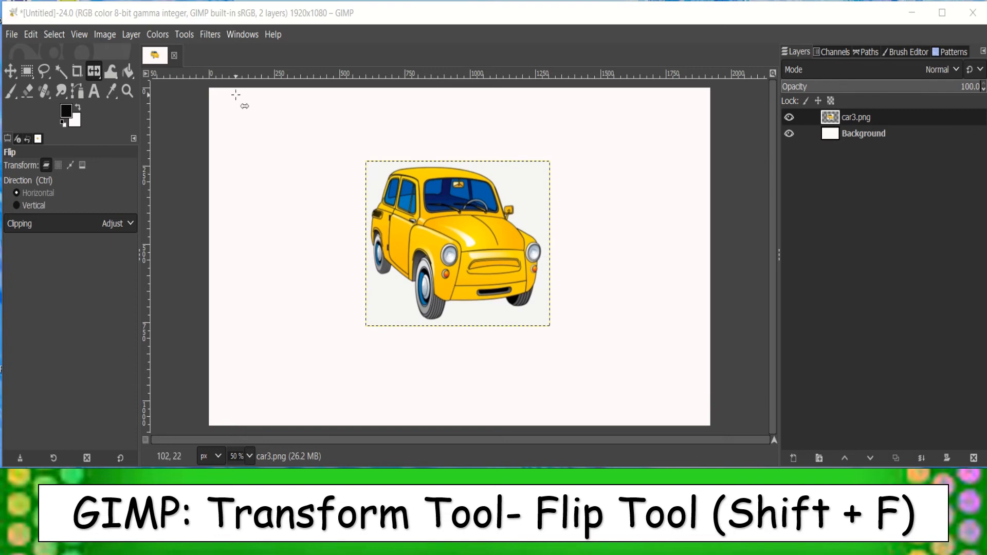
# Flip the car layer horizontally with the Flip tool several times, ending in its original orientation
pyautogui.click(183, 33)
pyautogui.moveTo(208, 92)
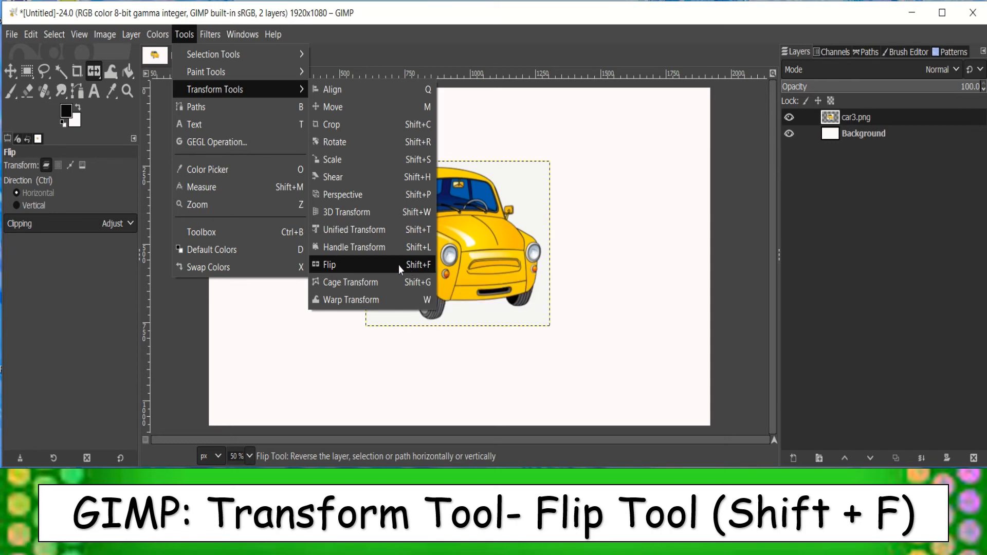
pyautogui.click(385, 266)
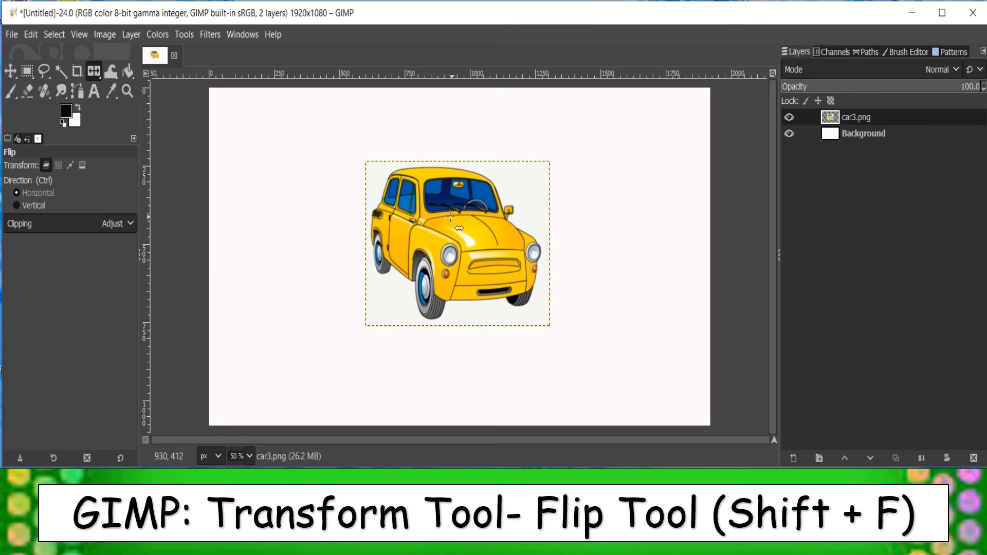
pyautogui.click(527, 192)
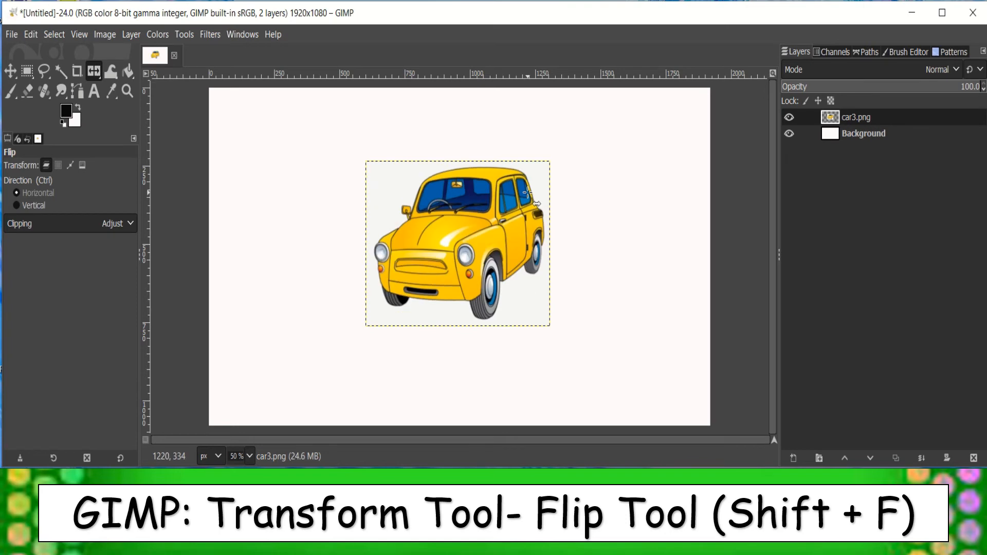
pyautogui.click(528, 192)
pyautogui.click(528, 192)
pyautogui.click(527, 193)
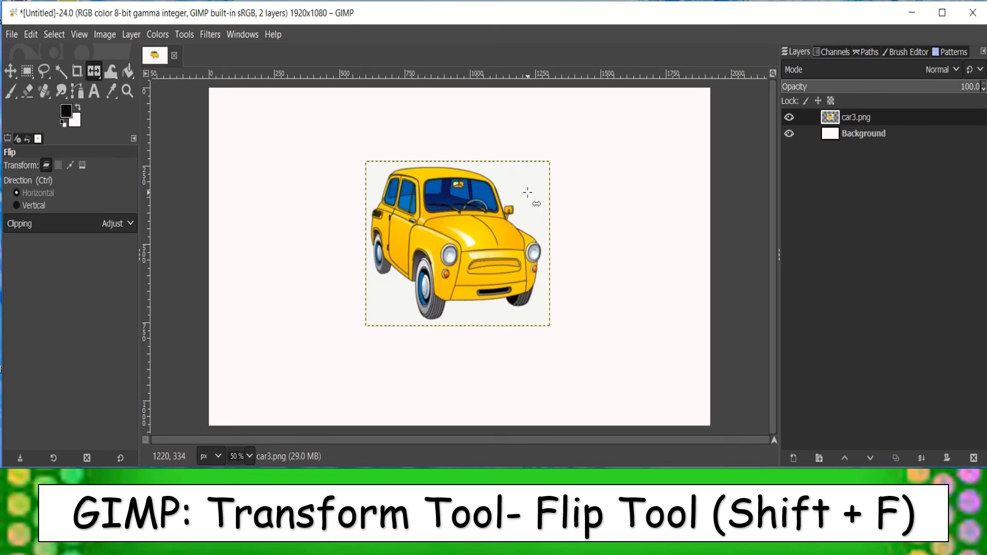
# Keep flipping the car layer horizontally until the car faces left
pyautogui.click(527, 192)
pyautogui.click(527, 193)
pyautogui.click(527, 192)
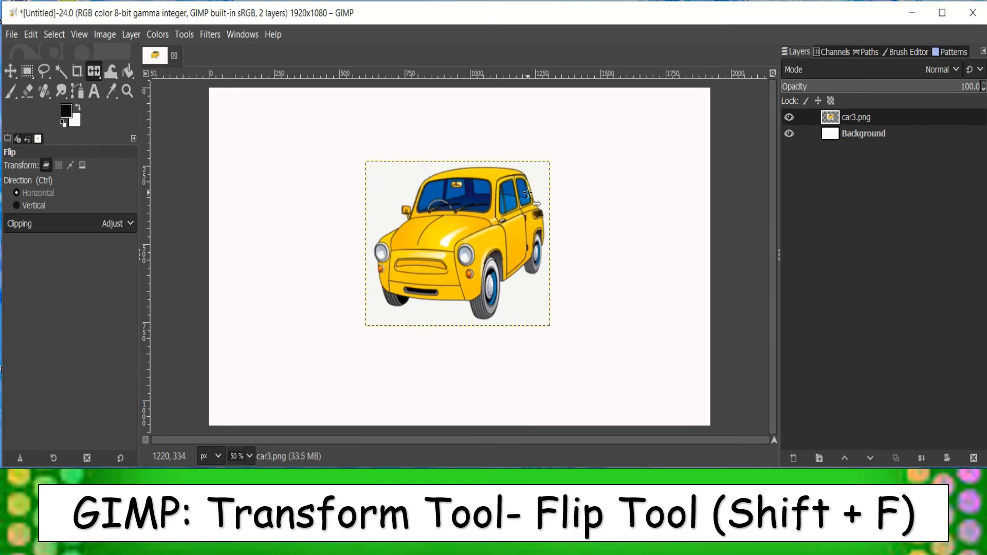
pyautogui.click(527, 192)
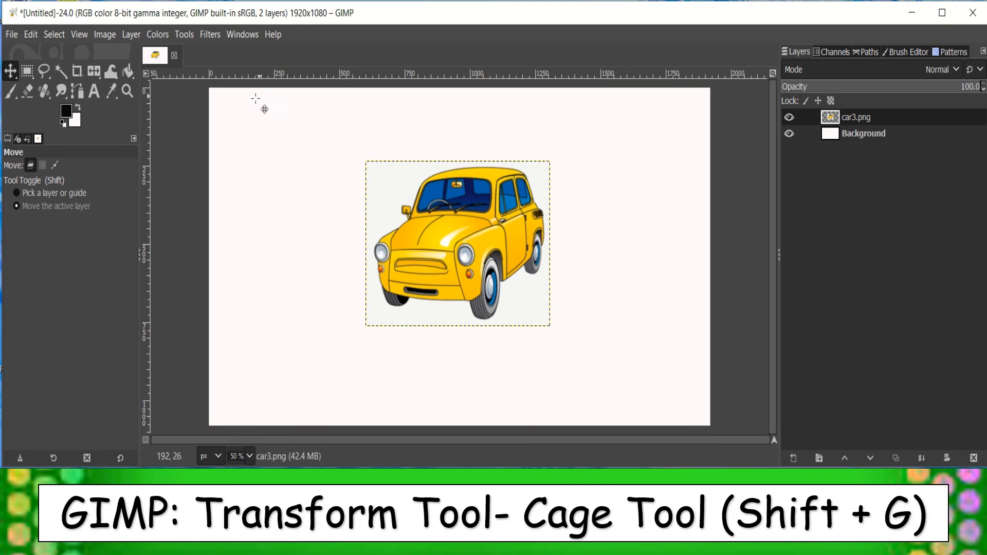
# With the Cage Transform tool, place a long chain of overlapping cage points over the car's hood, roof, side and bumper, and close the cage
pyautogui.click(189, 37)
pyautogui.moveTo(223, 97)
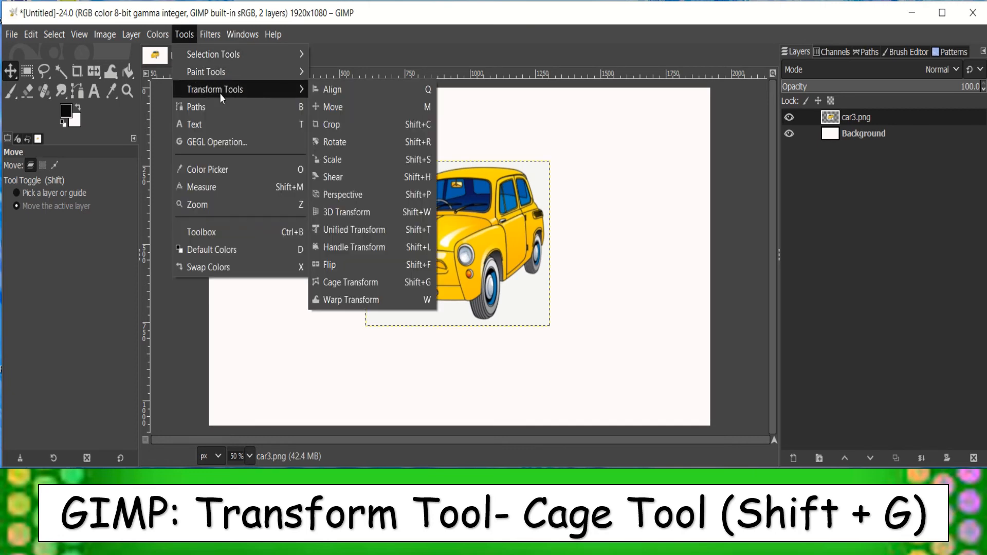
pyautogui.click(395, 288)
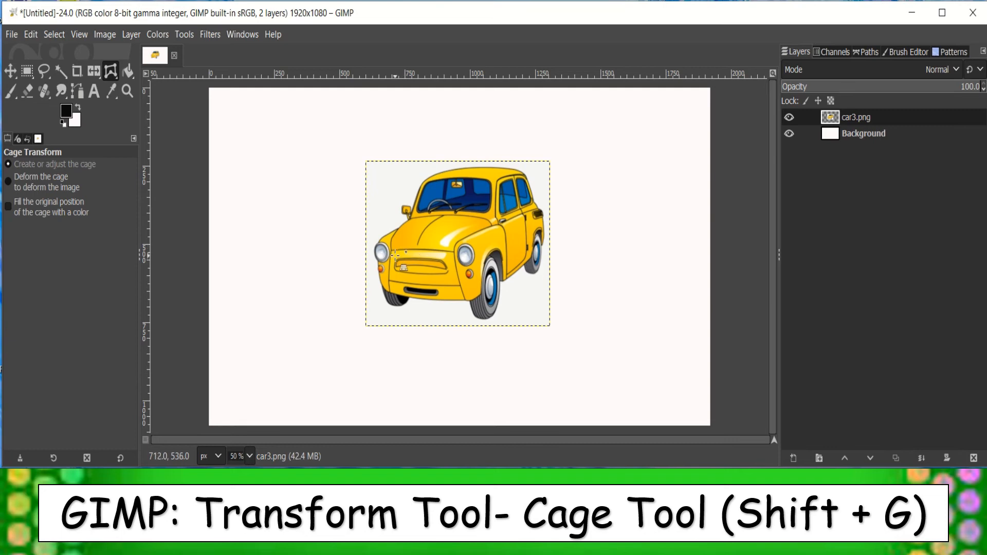
pyautogui.click(394, 256)
pyautogui.click(431, 219)
pyautogui.click(452, 262)
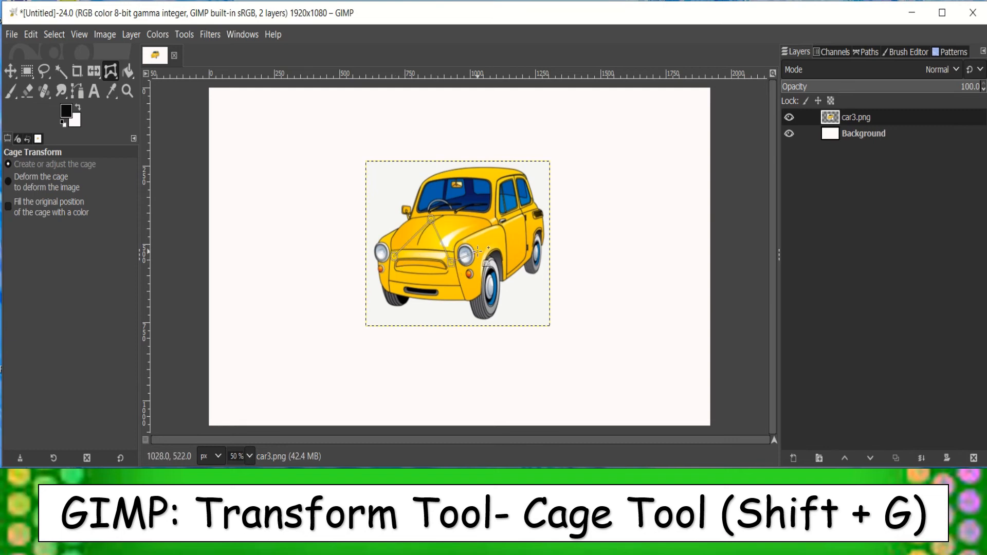
pyautogui.click(478, 251)
pyautogui.click(517, 230)
pyautogui.click(497, 187)
pyautogui.click(460, 166)
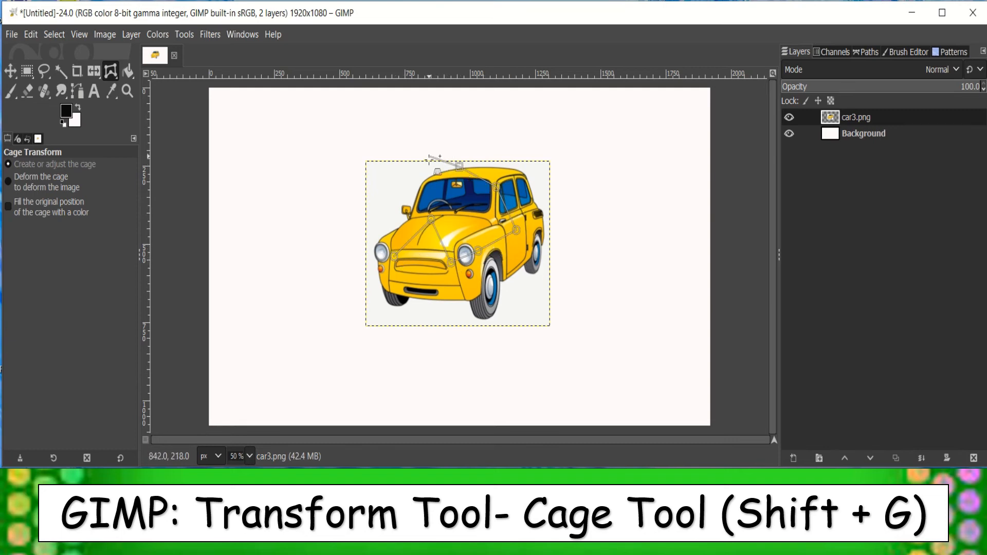
pyautogui.click(438, 183)
pyautogui.click(489, 235)
pyautogui.click(502, 268)
pyautogui.click(455, 282)
pyautogui.click(417, 286)
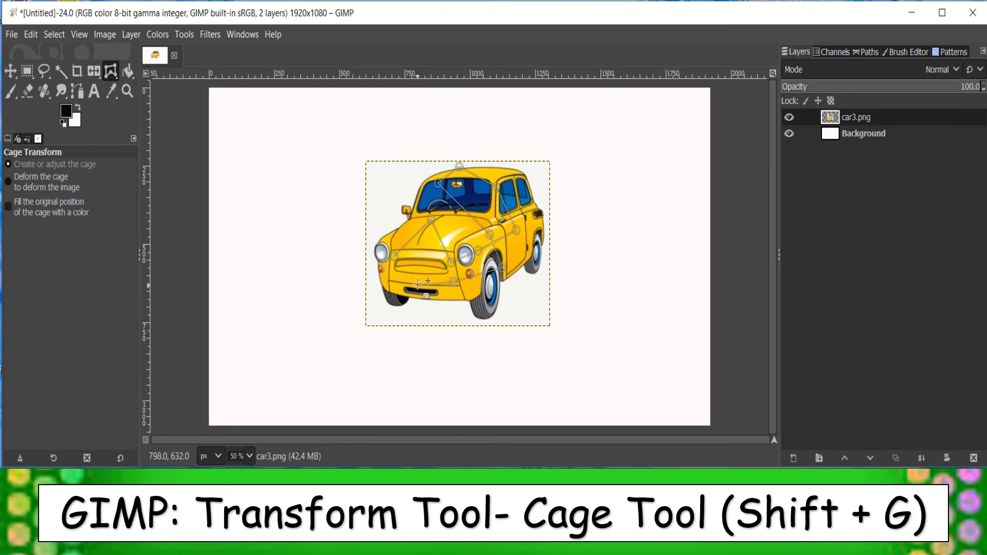
pyautogui.click(404, 256)
pyautogui.click(407, 223)
pyautogui.click(445, 183)
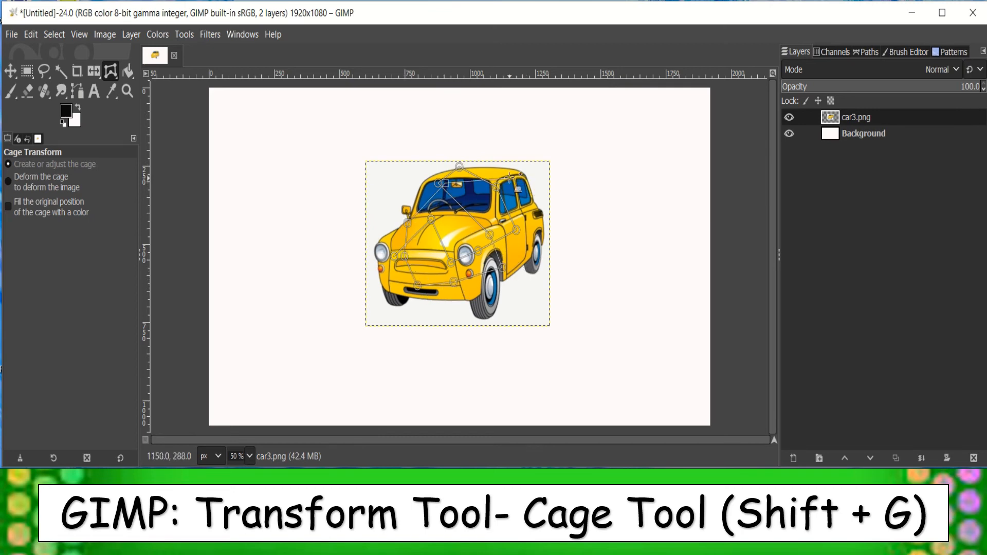
pyautogui.click(513, 180)
pyautogui.click(537, 217)
pyautogui.click(535, 249)
pyautogui.click(506, 269)
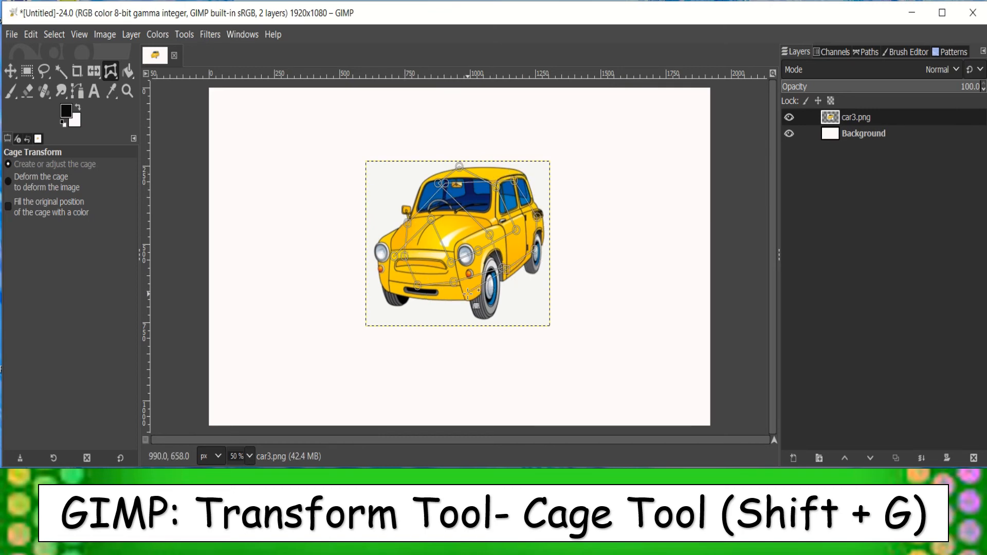
pyautogui.click(467, 294)
pyautogui.click(420, 290)
pyautogui.click(391, 282)
pyautogui.click(392, 247)
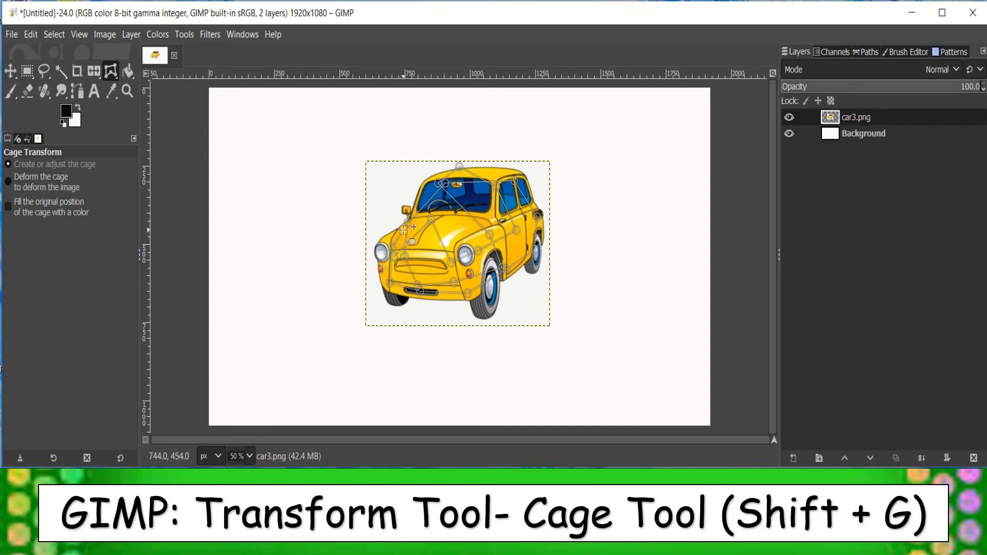
pyautogui.click(403, 230)
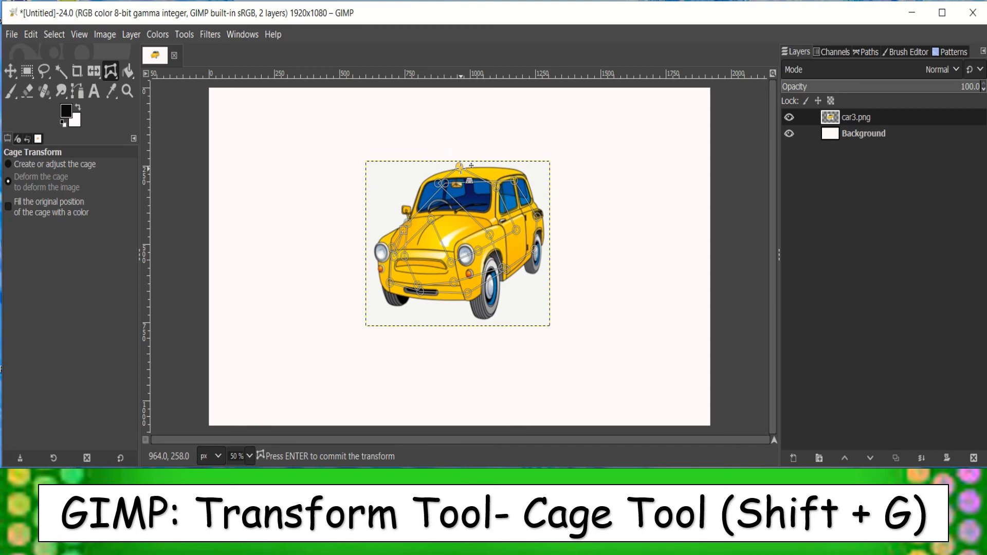
# Deform the car by pulling the cage's roof point up, its rear-side point outward and its front-bumper point down, and commit the transform
pyautogui.moveTo(460, 166); pyautogui.dragTo(455, 137)
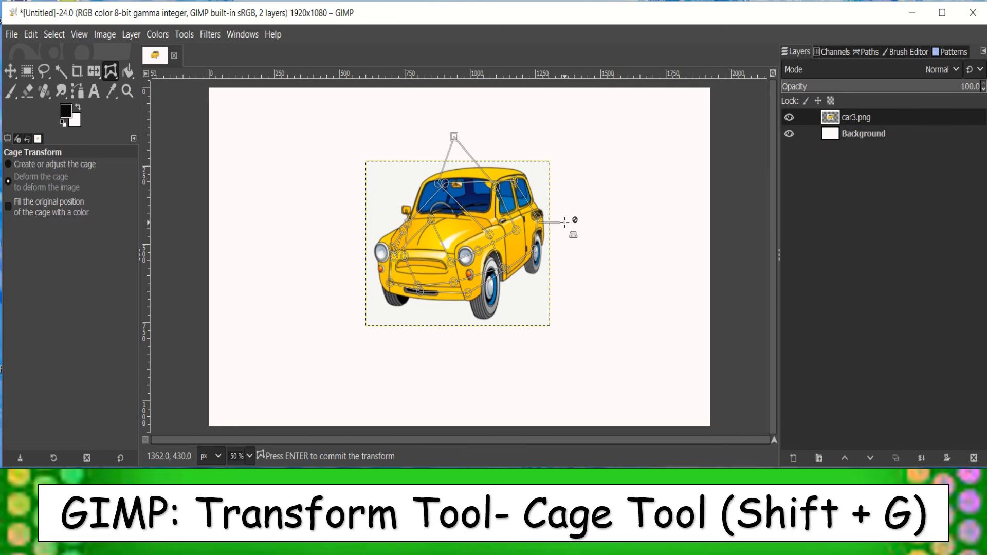
pyautogui.click(534, 218)
pyautogui.moveTo(537, 216); pyautogui.dragTo(568, 217)
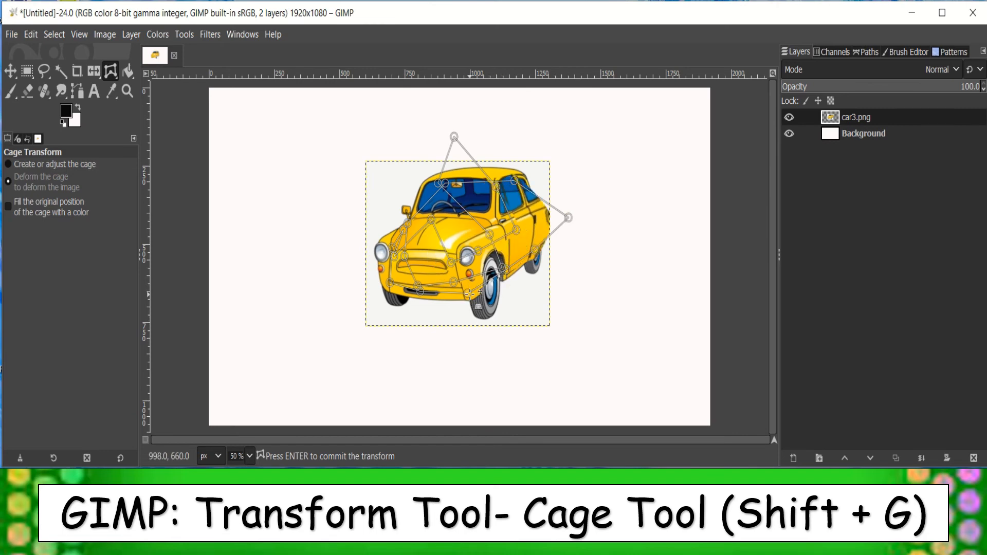
pyautogui.moveTo(469, 293); pyautogui.dragTo(465, 344)
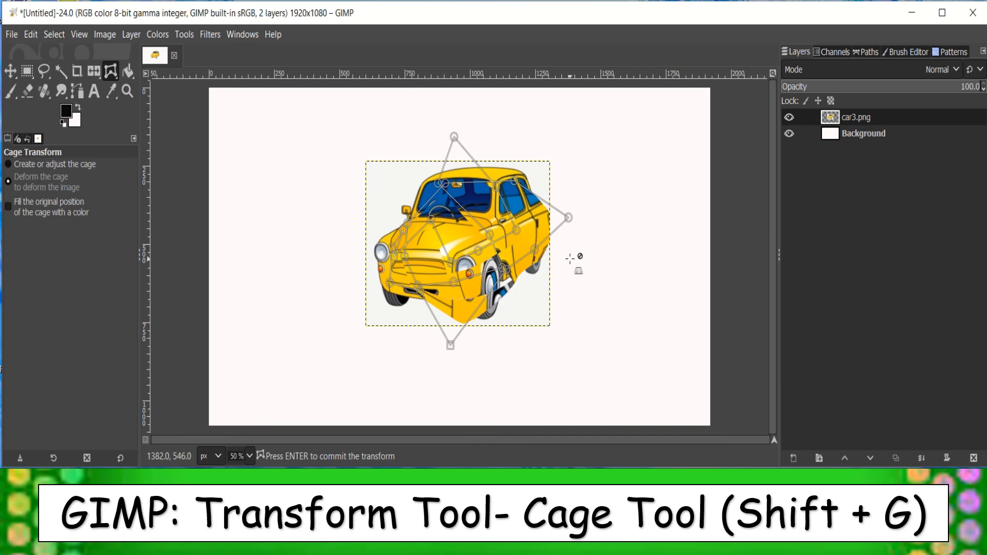
pyautogui.press('Return')
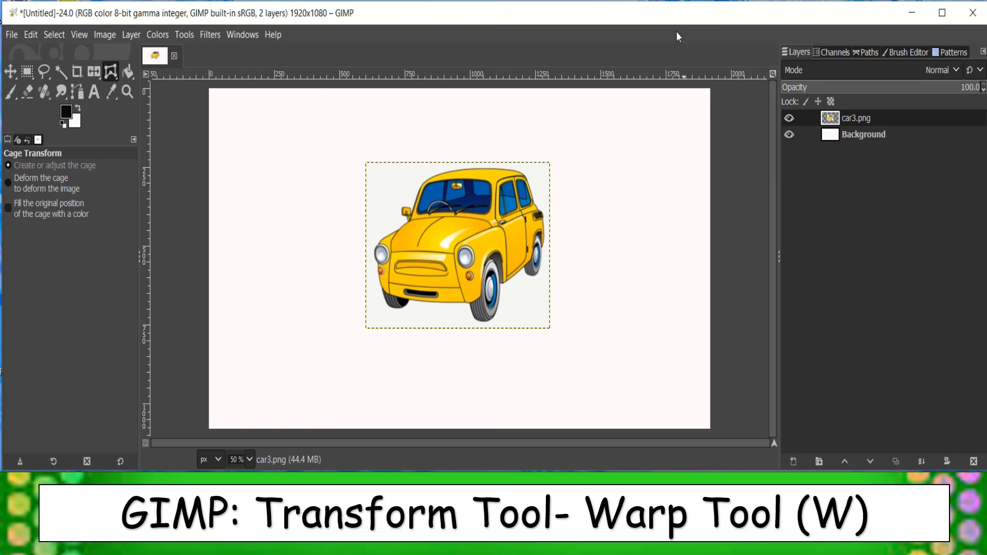
# With the Warp Transform tool in Move pixels mode, smear the bottom of the car's near front wheel downward and distort the grille and bumper
pyautogui.click(183, 35)
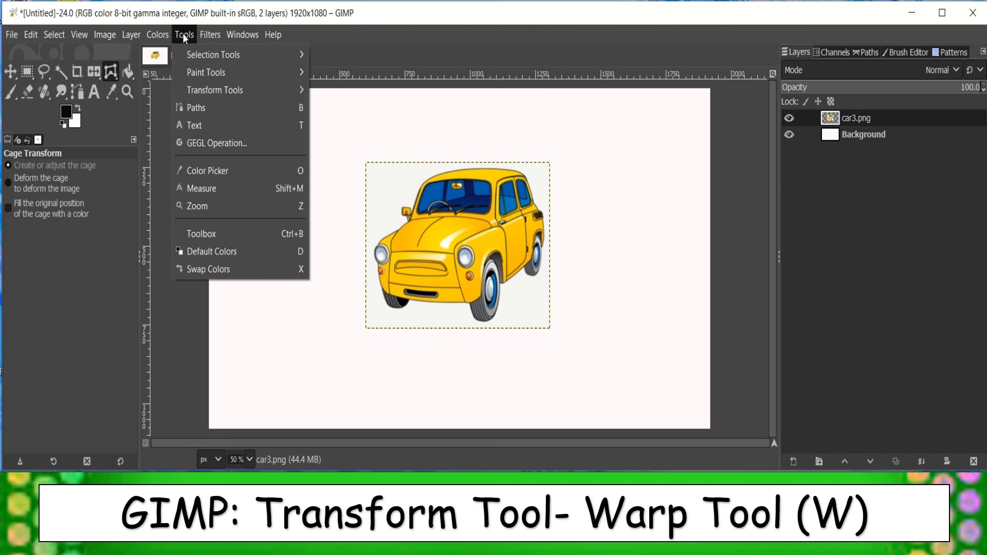
pyautogui.moveTo(187, 97)
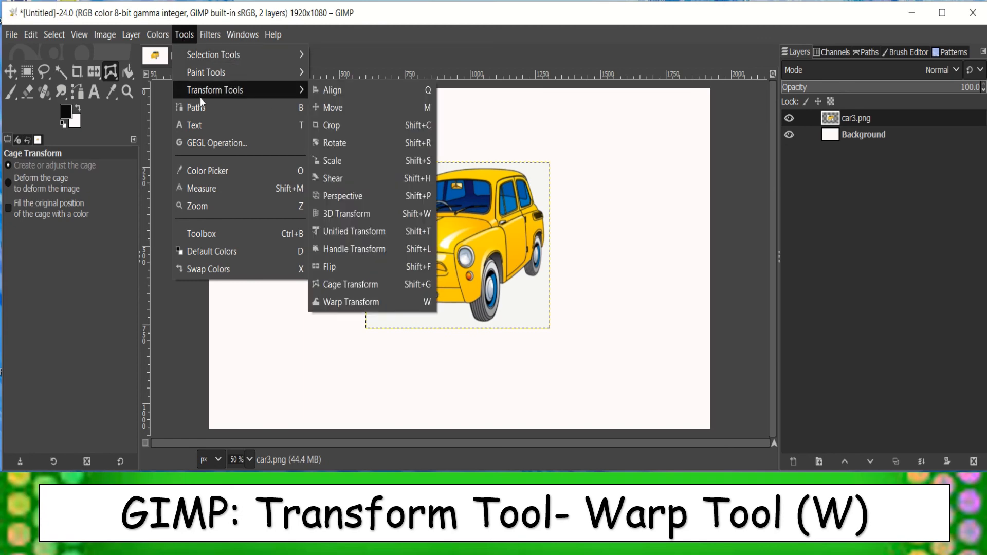
pyautogui.click(374, 303)
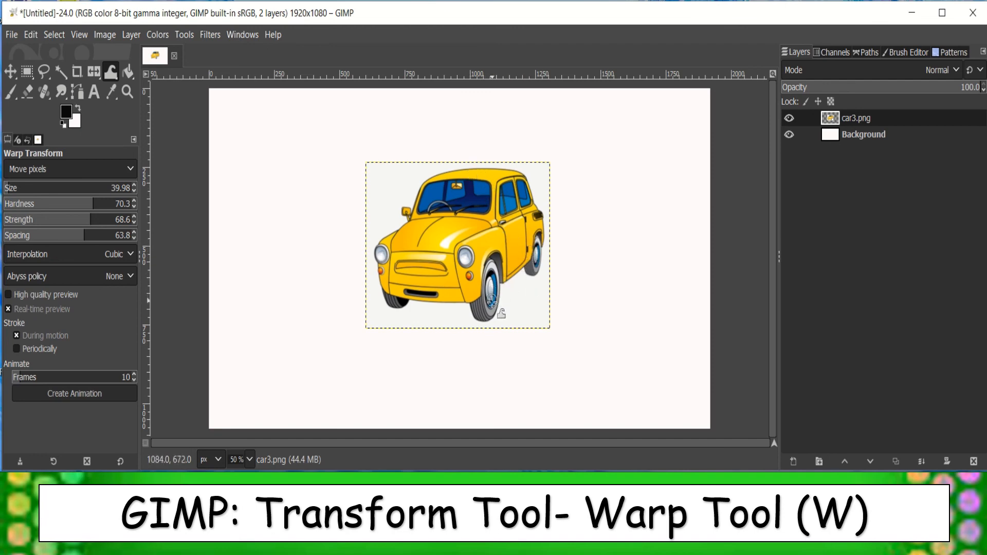
pyautogui.moveTo(492, 298); pyautogui.dragTo(500, 320)
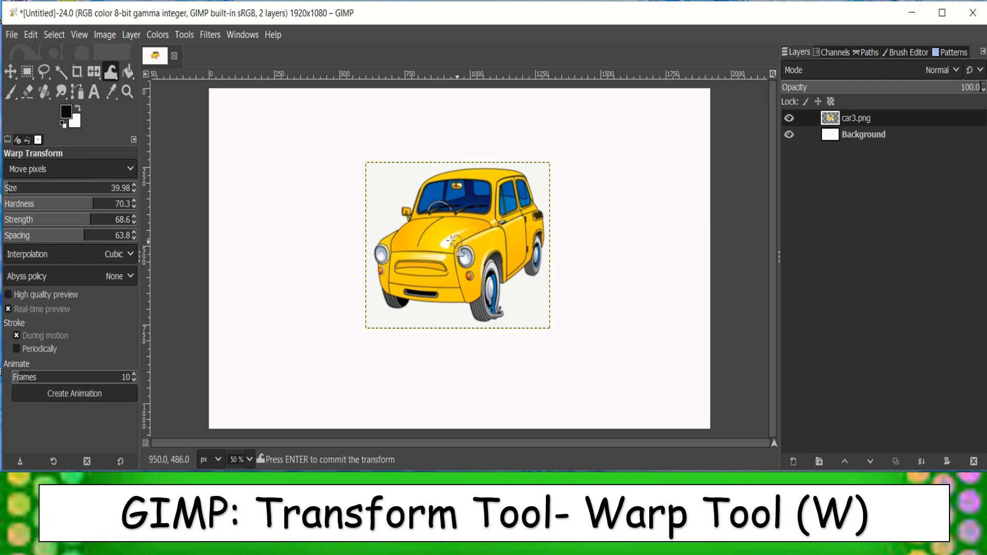
pyautogui.moveTo(434, 270)
pyautogui.mouseDown()
pyautogui.moveTo(398, 269)
pyautogui.moveTo(446, 271)
pyautogui.moveTo(399, 265)
pyautogui.moveTo(443, 266)
pyautogui.moveTo(402, 268)
pyautogui.moveTo(428, 269)
pyautogui.moveTo(428, 305)
pyautogui.moveTo(420, 298)
pyautogui.moveTo(450, 296)
pyautogui.moveTo(405, 295)
pyautogui.mouseUp()
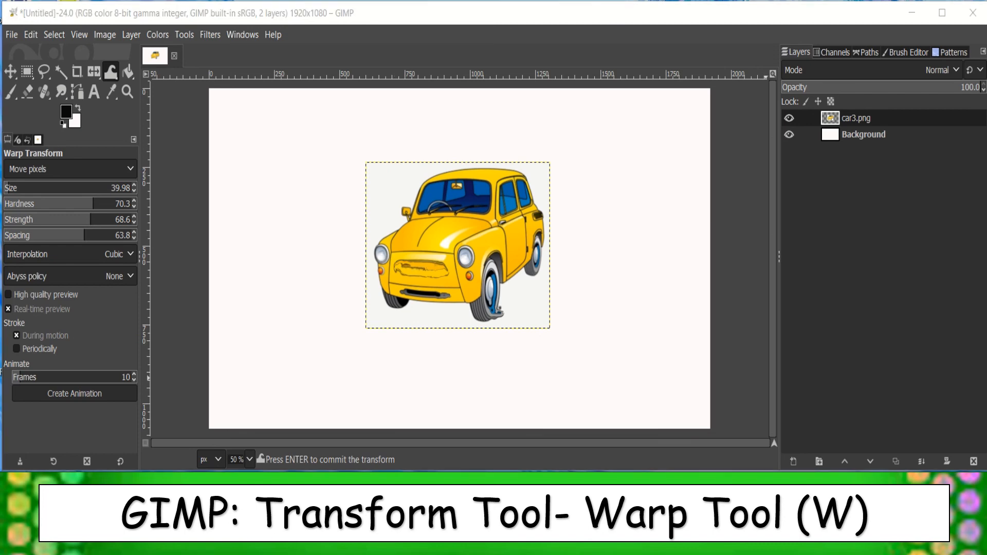
pyautogui.click(184, 35)
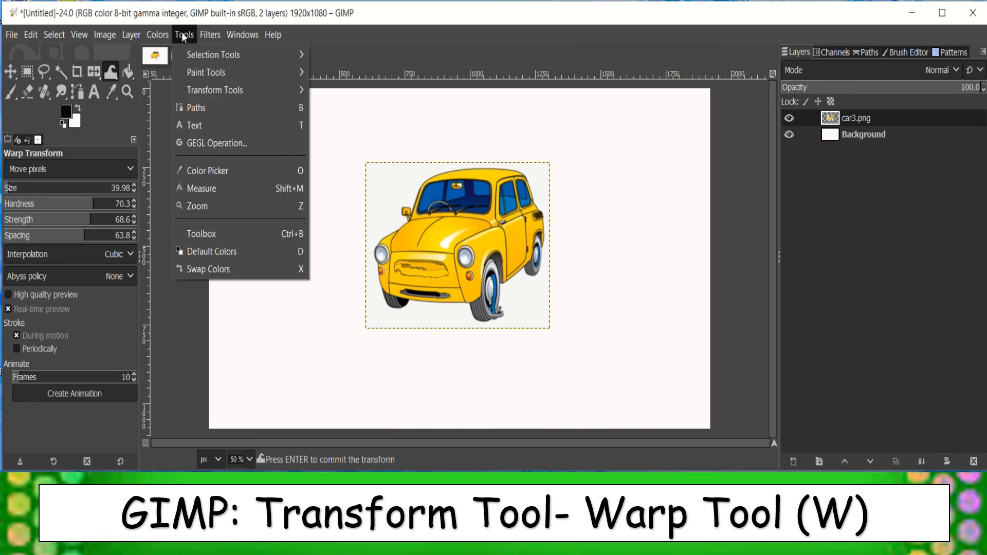
pyautogui.moveTo(227, 91)
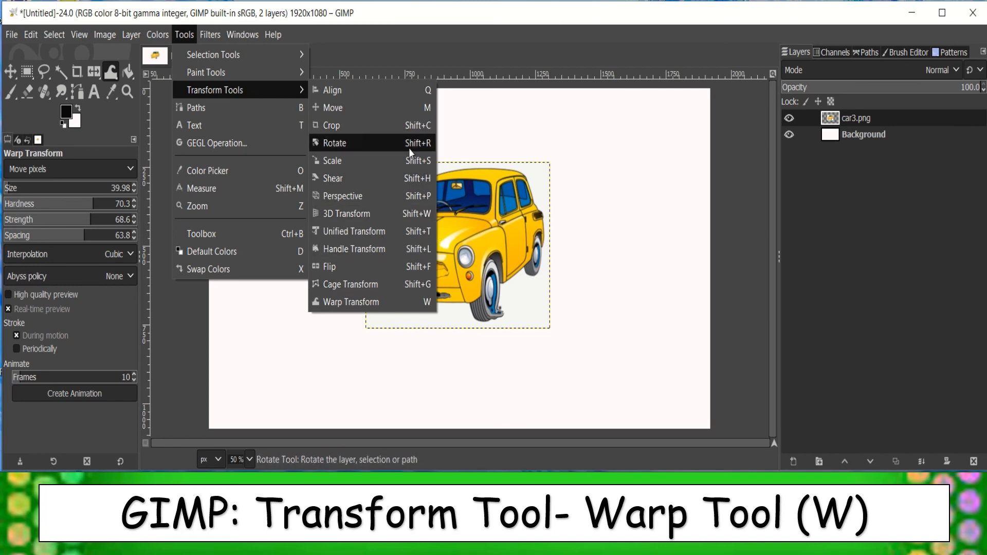
pyautogui.click(666, 176)
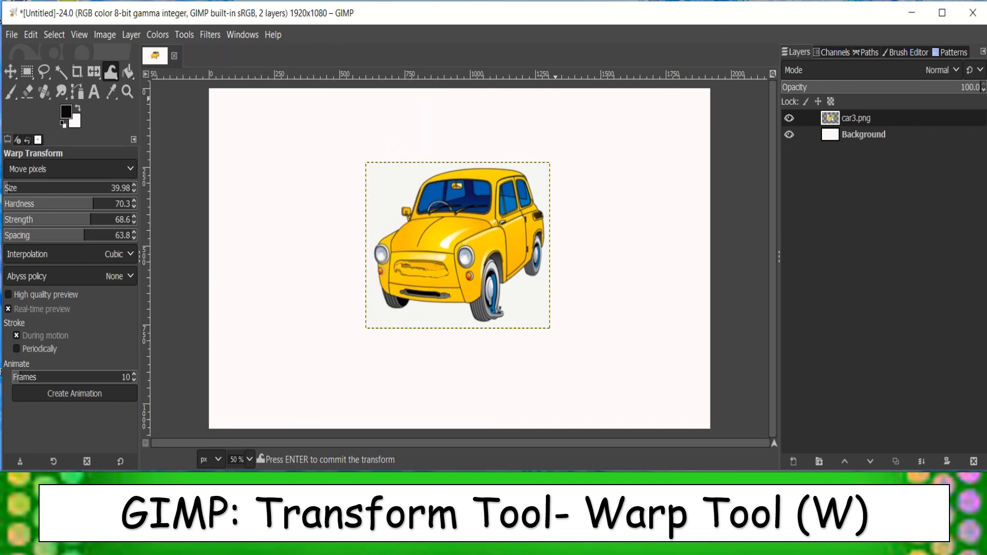